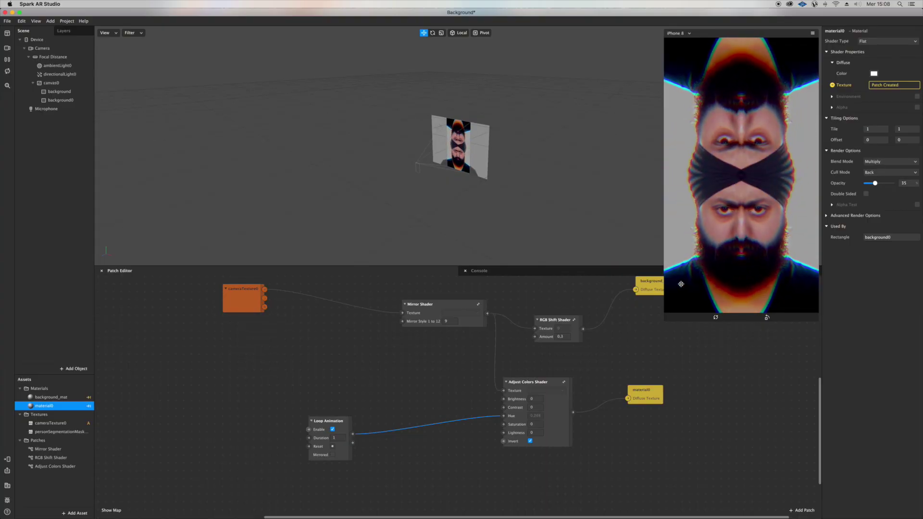
Enter 0,5 as the Adjust Colors Shader's Saturation value in the Patch Editor.
scroll(541, 475, up, 1)
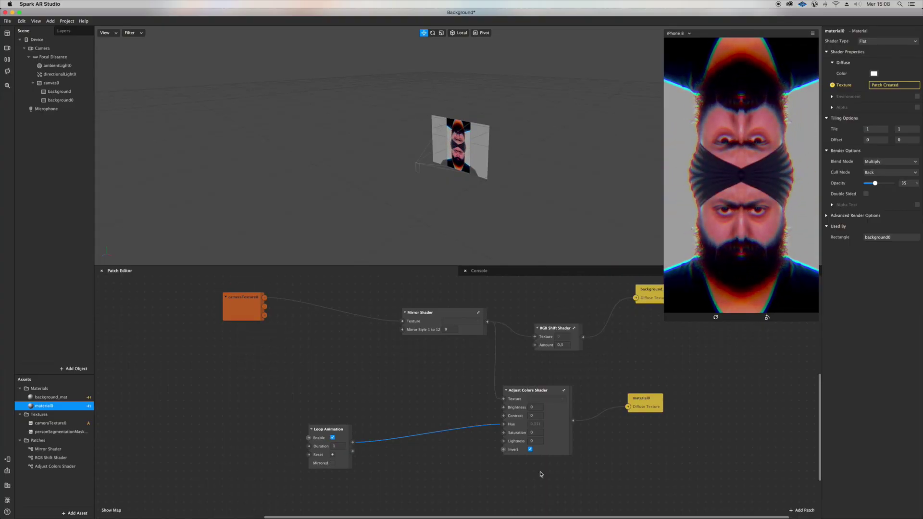
click(535, 432)
text(0,5)
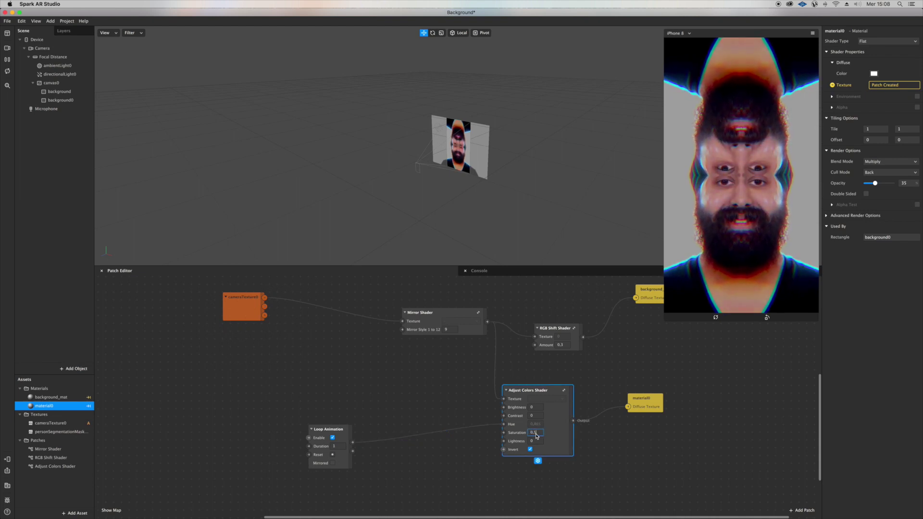
key(Return)
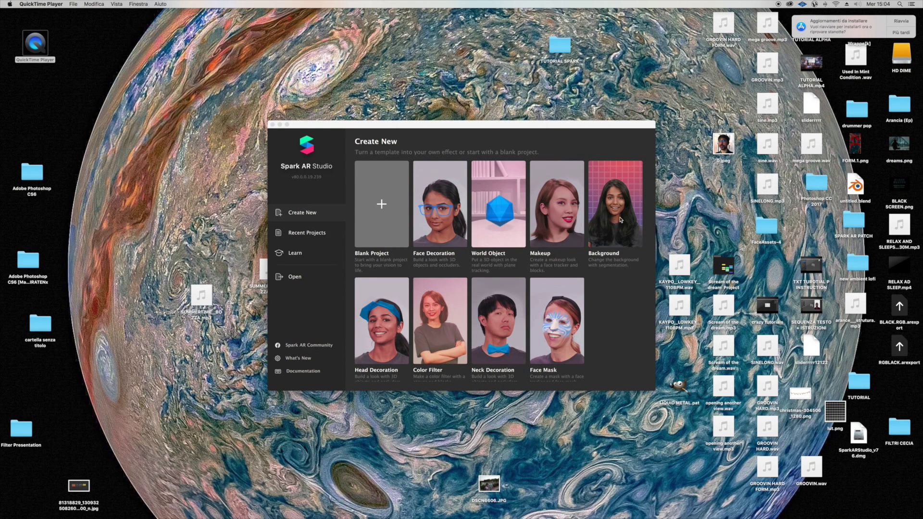
Start a new project from the Background template in the Spark AR start window.
click(644, 148)
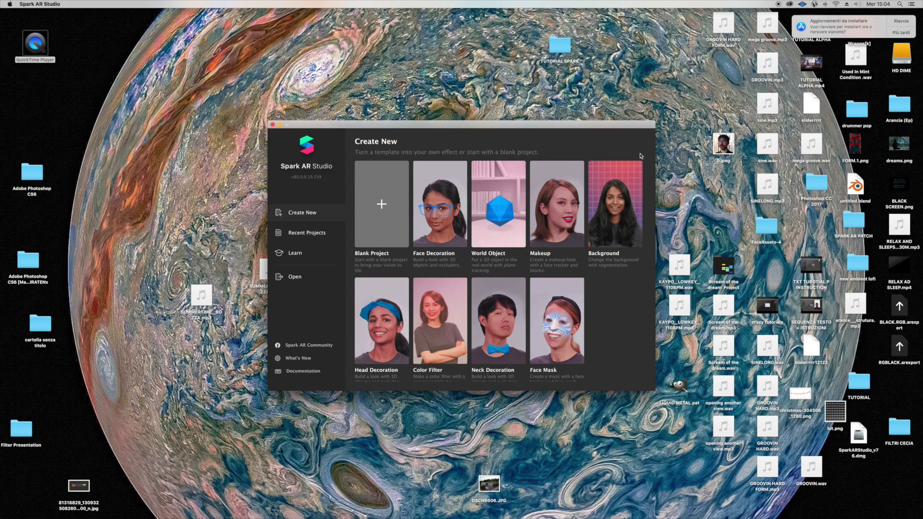
click(620, 197)
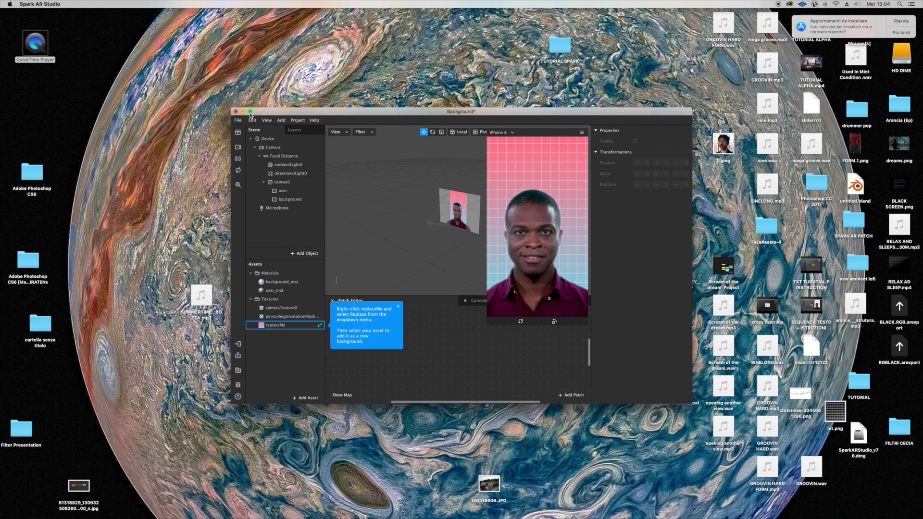
Maximise the project window and inspect the cameraTexture0, segmentation mask and replaceMe textures.
click(250, 112)
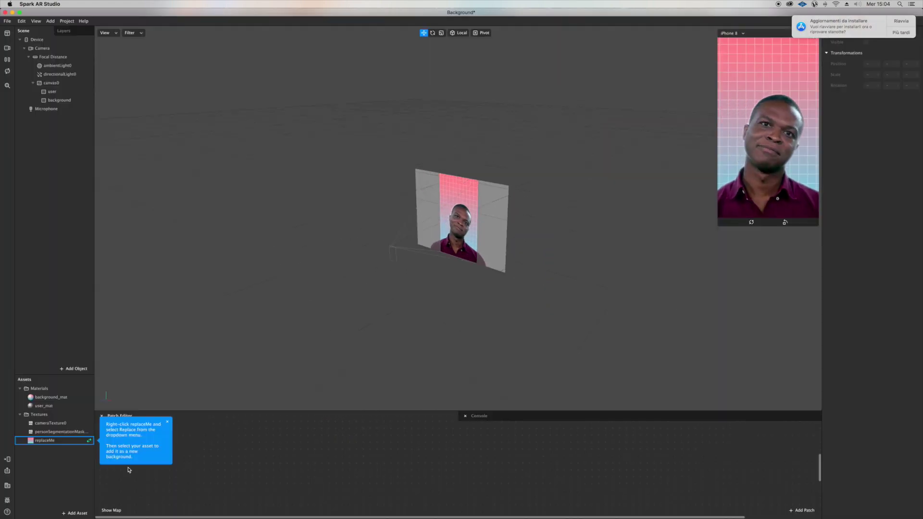
click(60, 424)
click(60, 431)
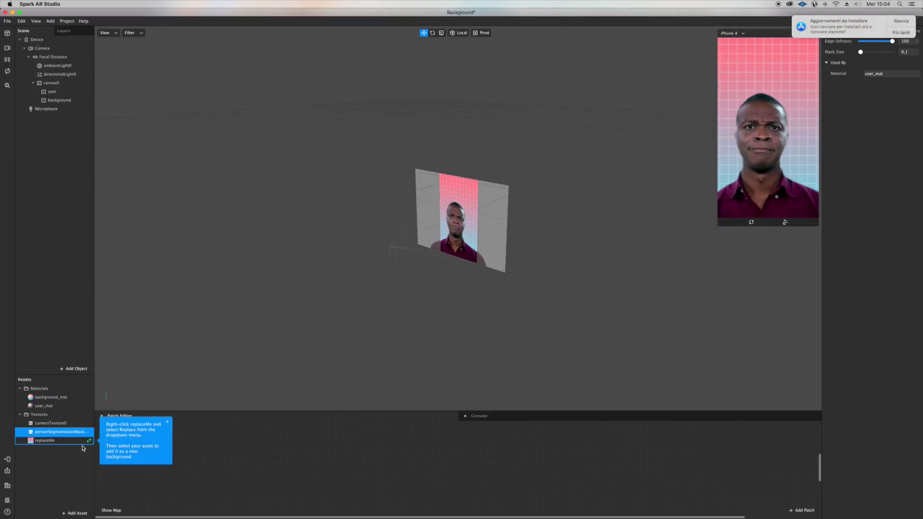
click(167, 422)
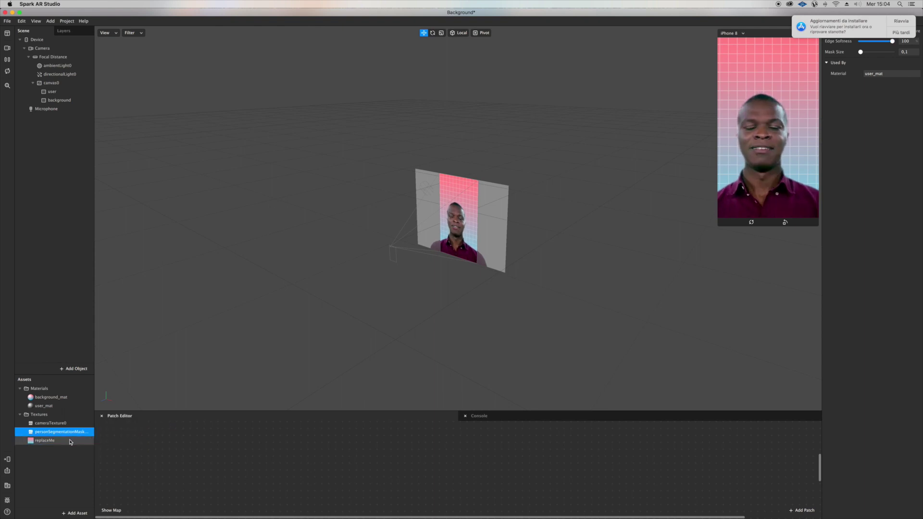
click(70, 441)
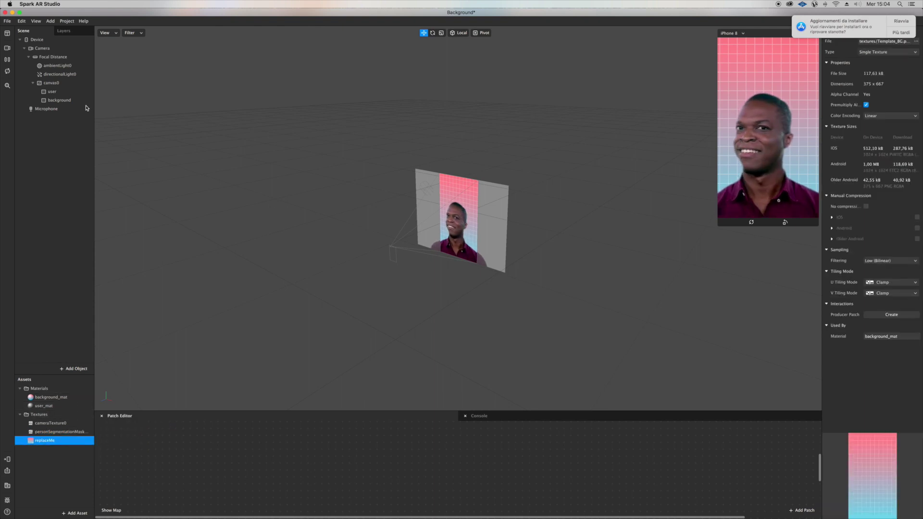
Delete the user layer, the replaceMe texture file and the user_mat material.
click(52, 91)
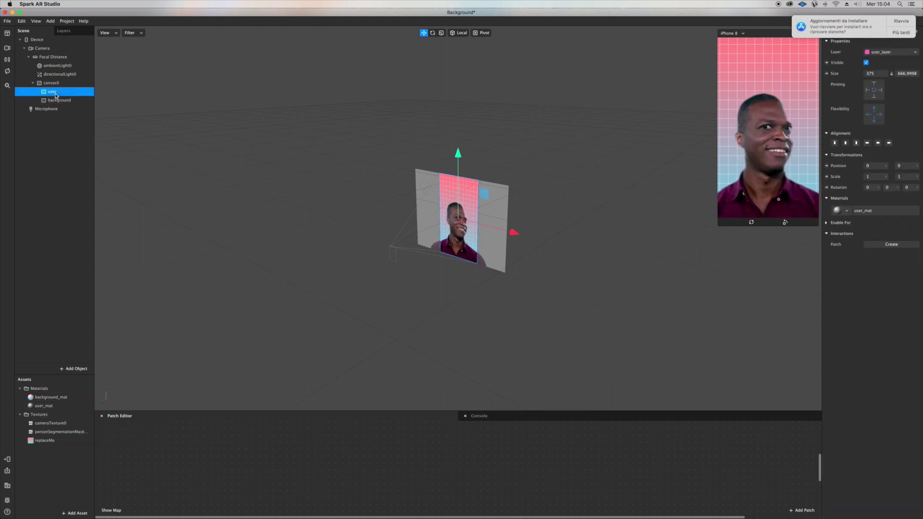
key(Delete)
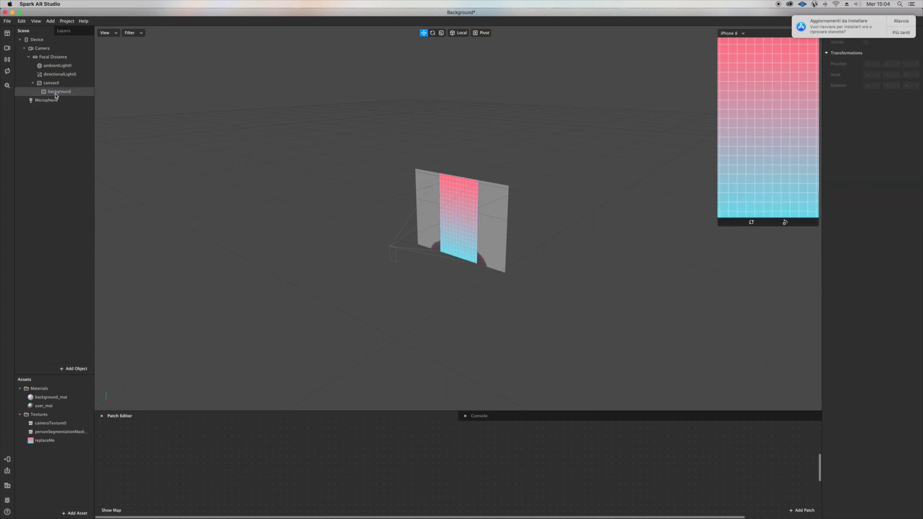
click(41, 441)
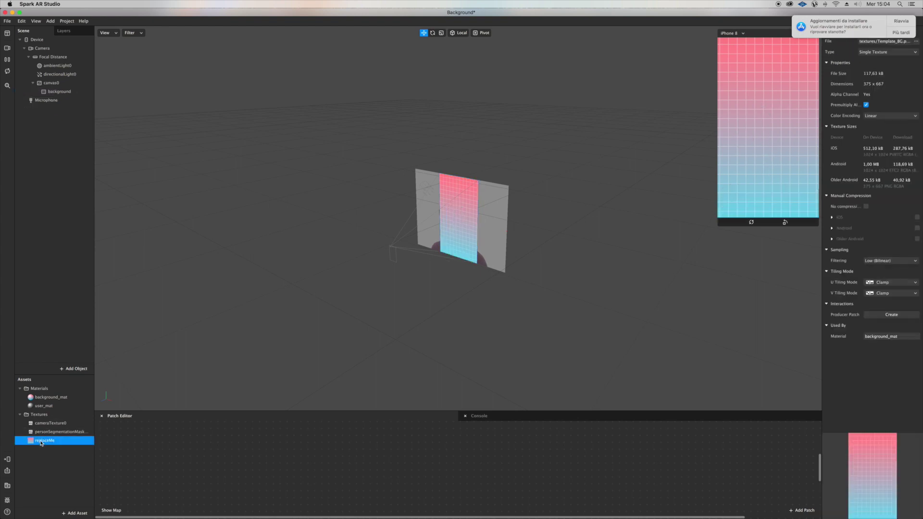
key(Delete)
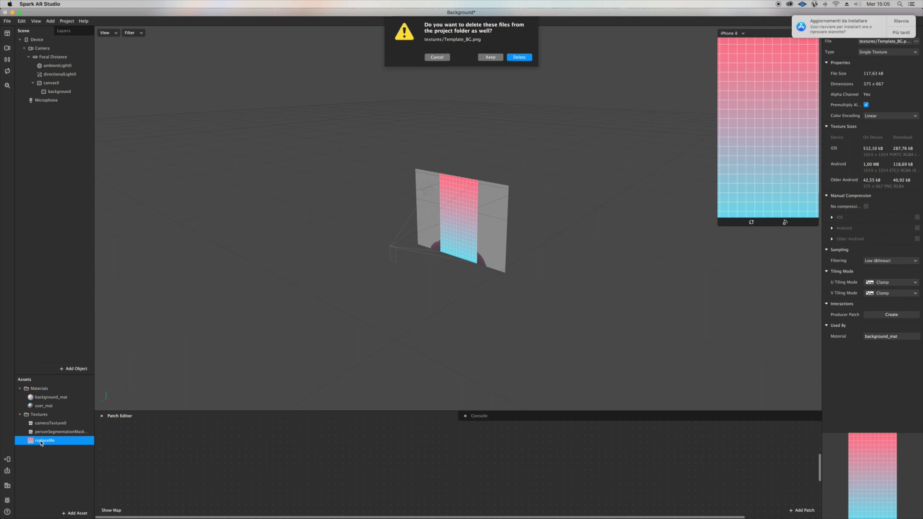
key(Return)
click(44, 408)
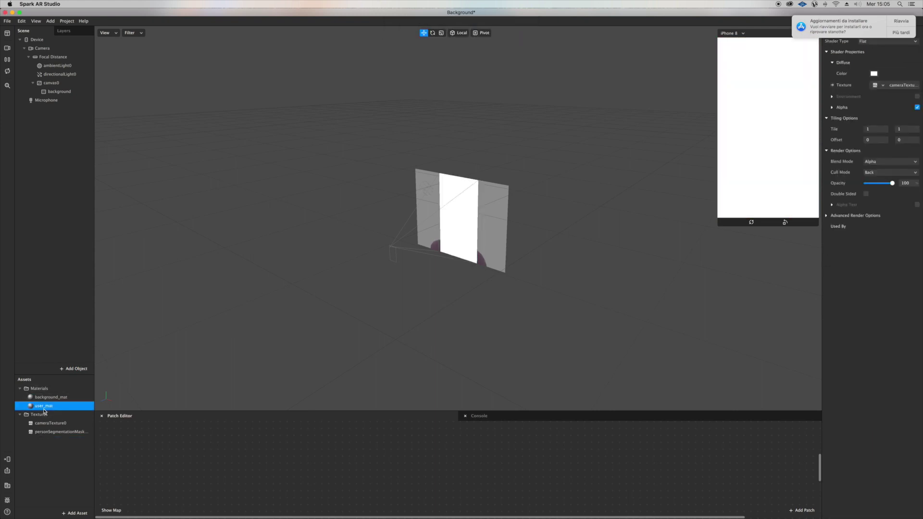
key(Delete)
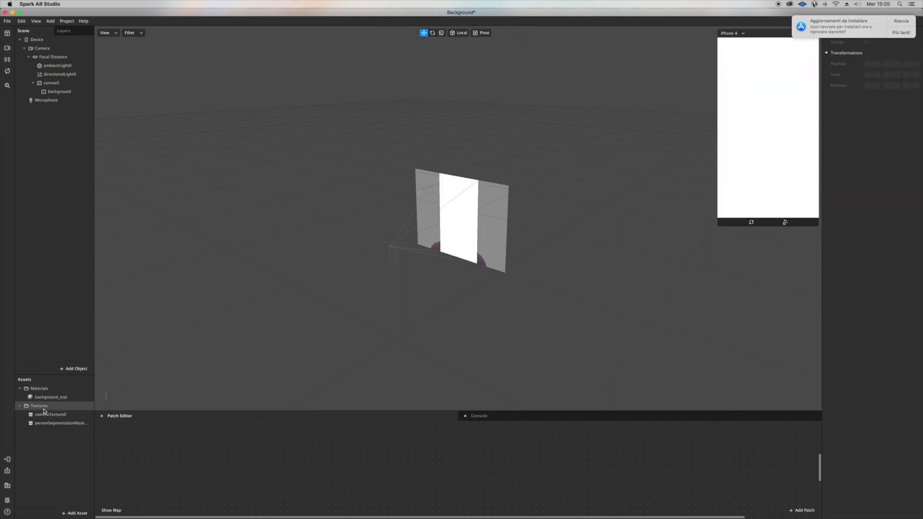
Show background_mat's properties and enlarge the Patch Editor area.
click(51, 398)
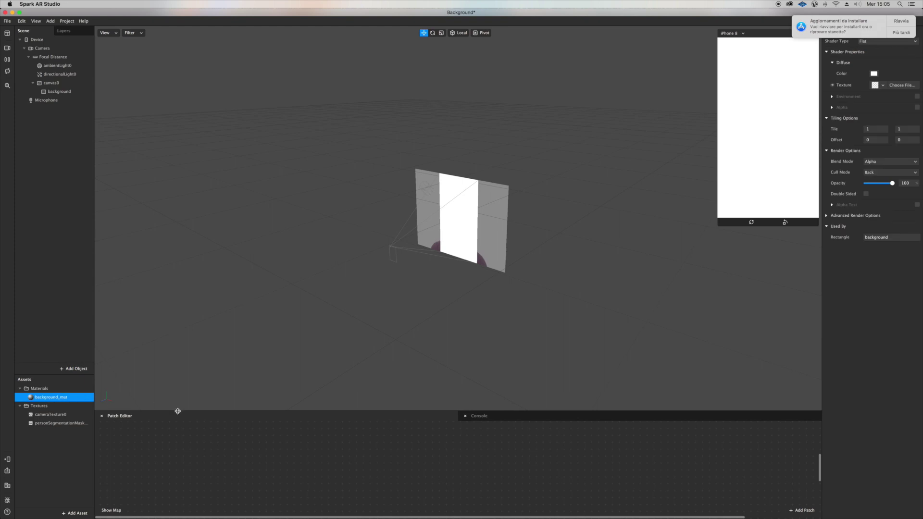
drag(178, 411, 195, 266)
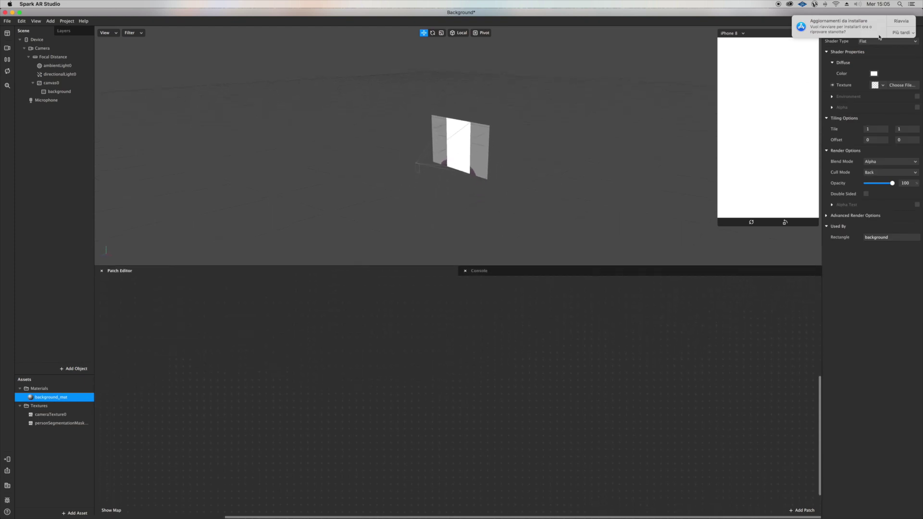
click(902, 32)
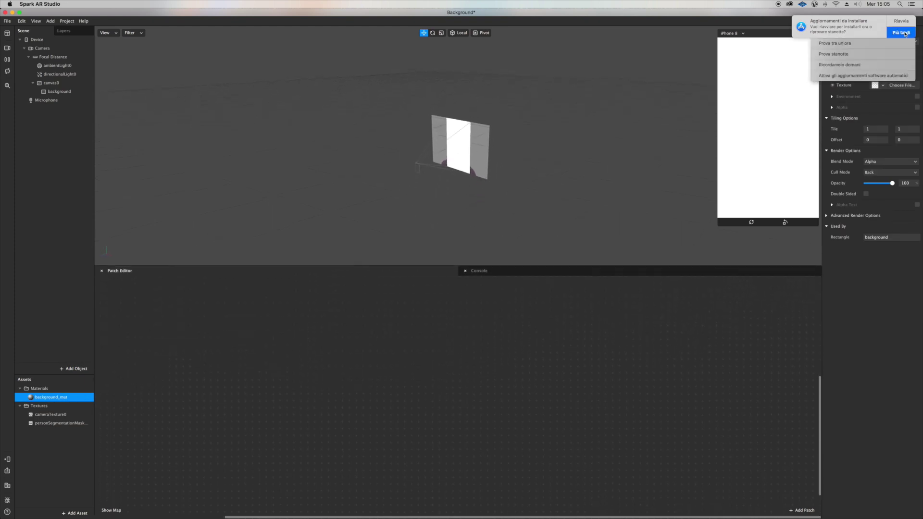
Postpone the update notice and add background_mat Diffuse Texture and cameraTexture0 patches.
click(861, 62)
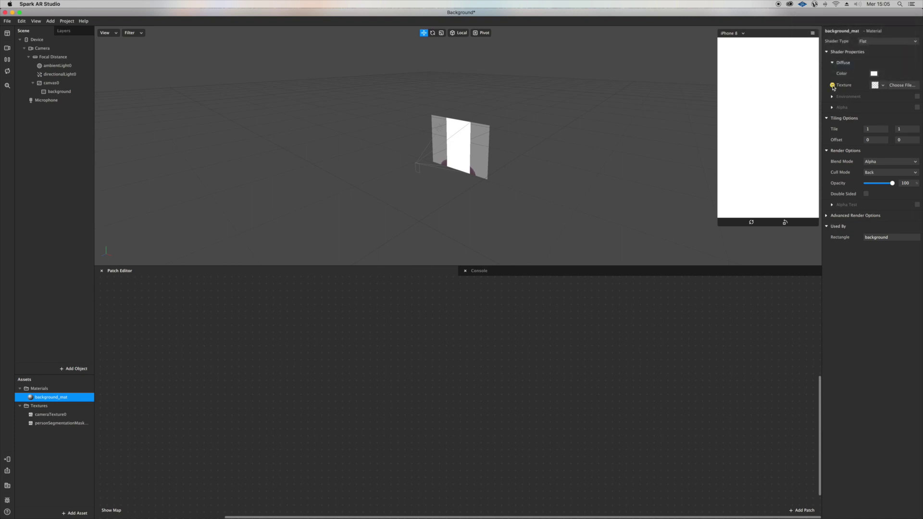
click(833, 86)
drag(469, 414, 582, 361)
drag(64, 415, 227, 361)
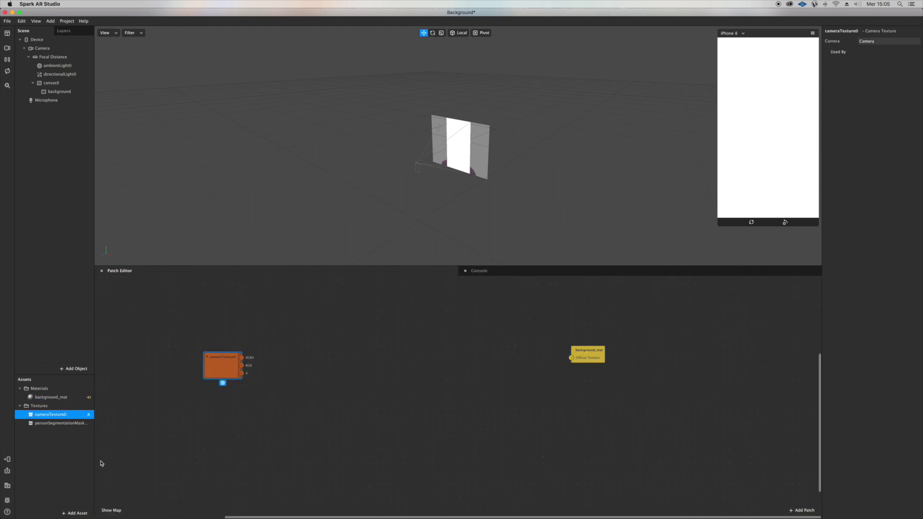
click(72, 512)
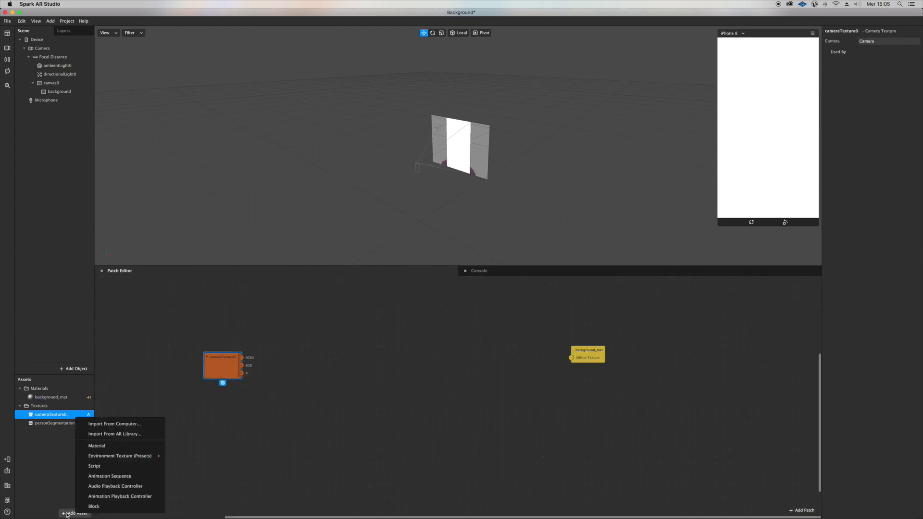
Import the Mirror shader from the AR Library's Patch Assets Shaders collection.
click(116, 438)
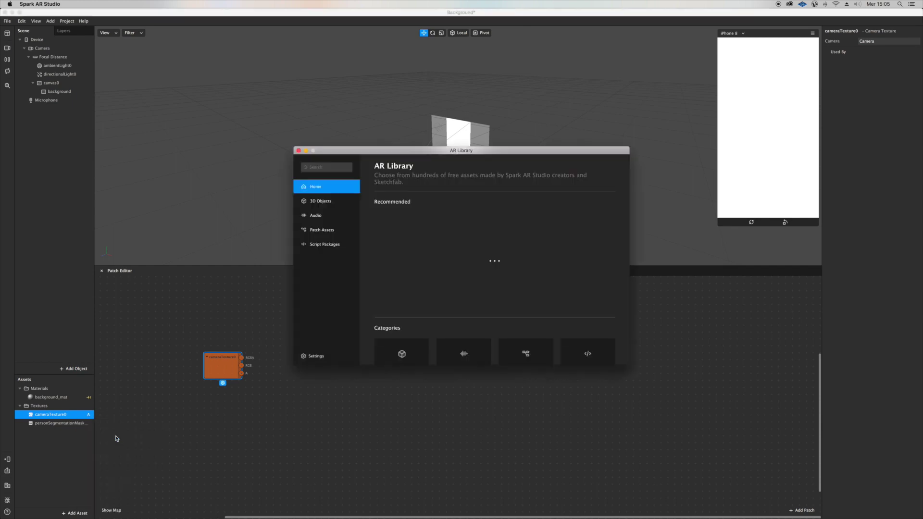
scroll(469, 262, down, 1)
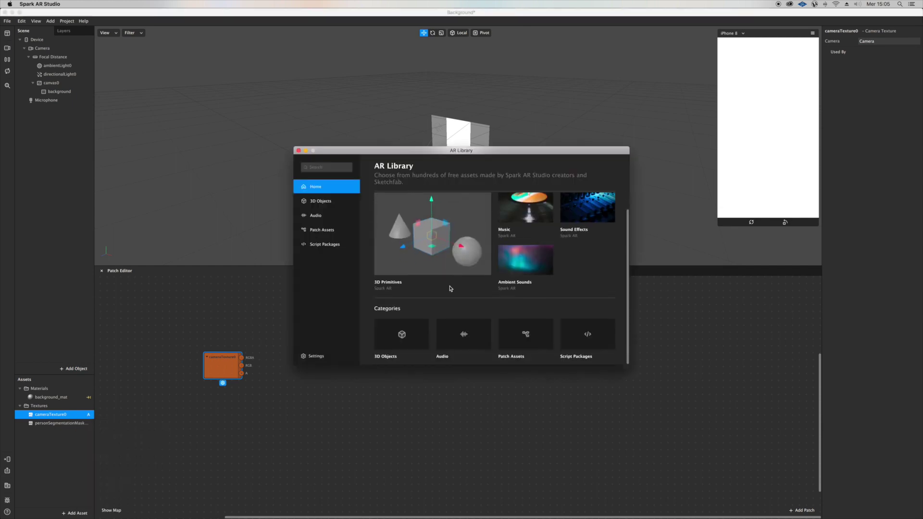
click(526, 337)
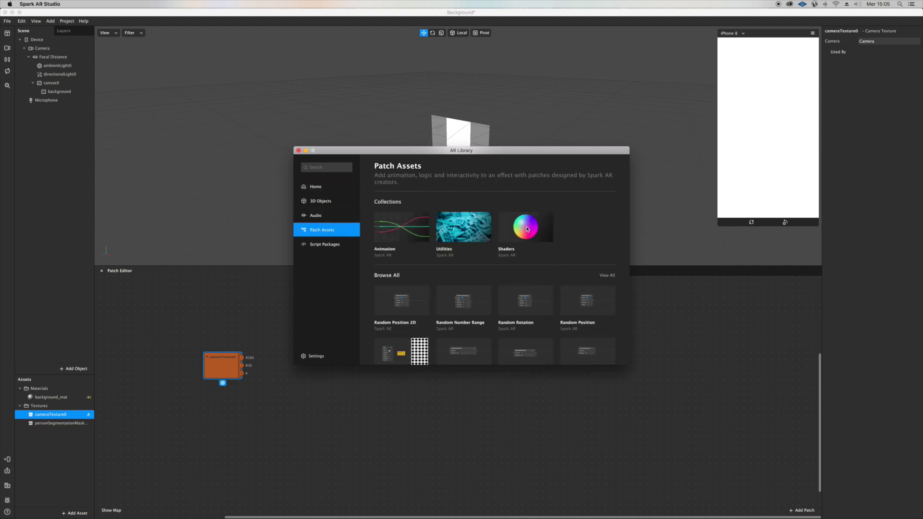
click(526, 228)
scroll(502, 248, down, 2)
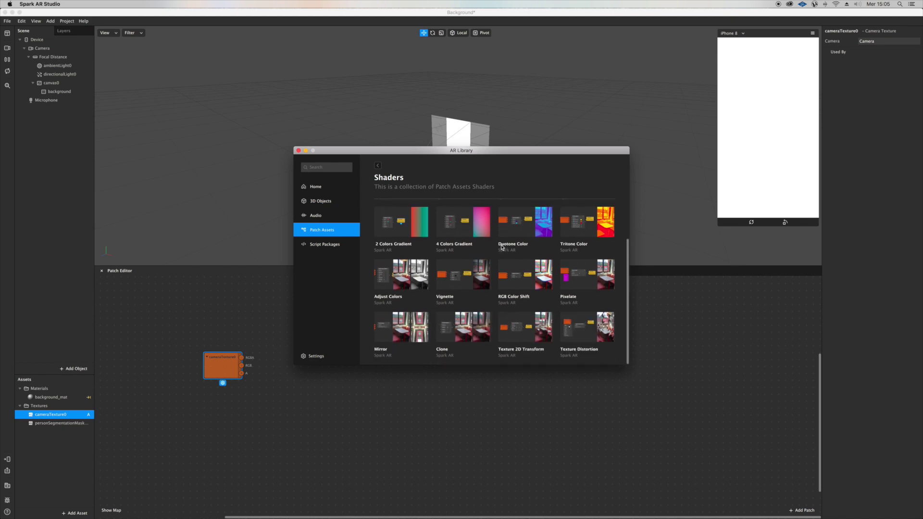
click(411, 326)
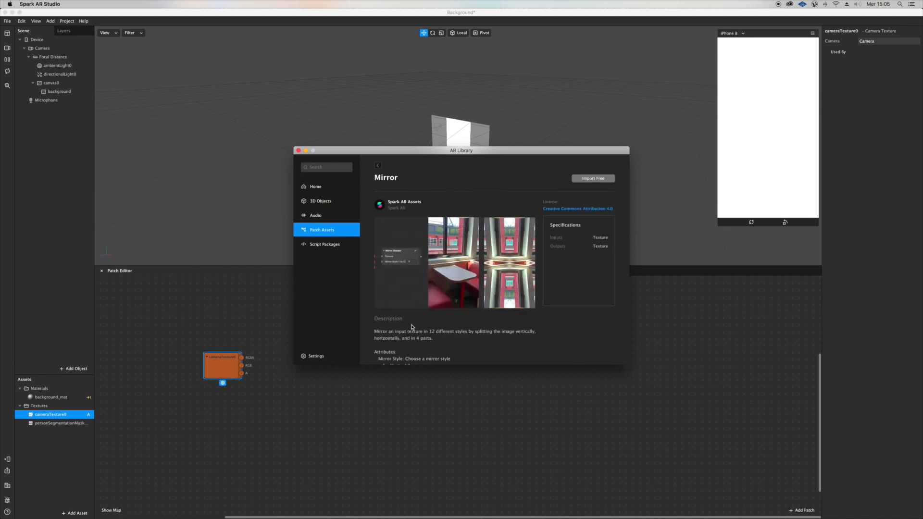
click(602, 179)
Import the RGB Color Shift and Adjust Colors shaders, then close the AR Library.
click(378, 166)
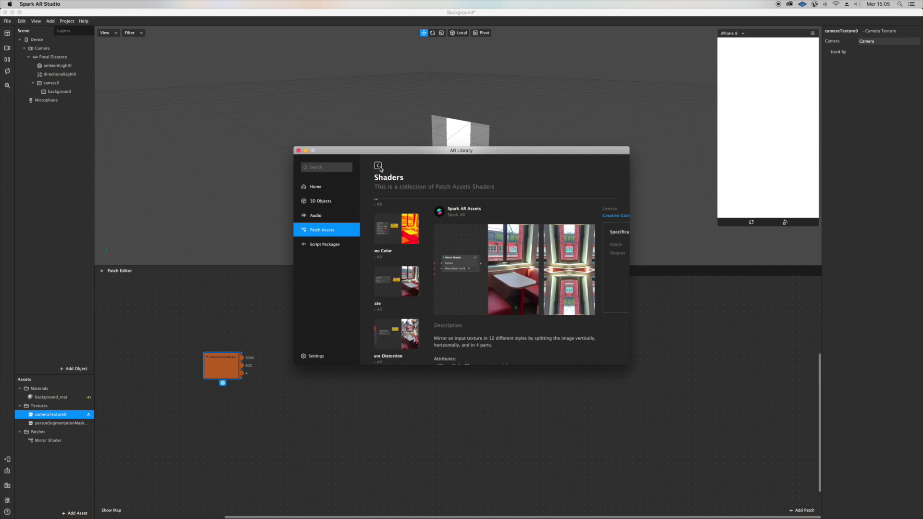
click(535, 278)
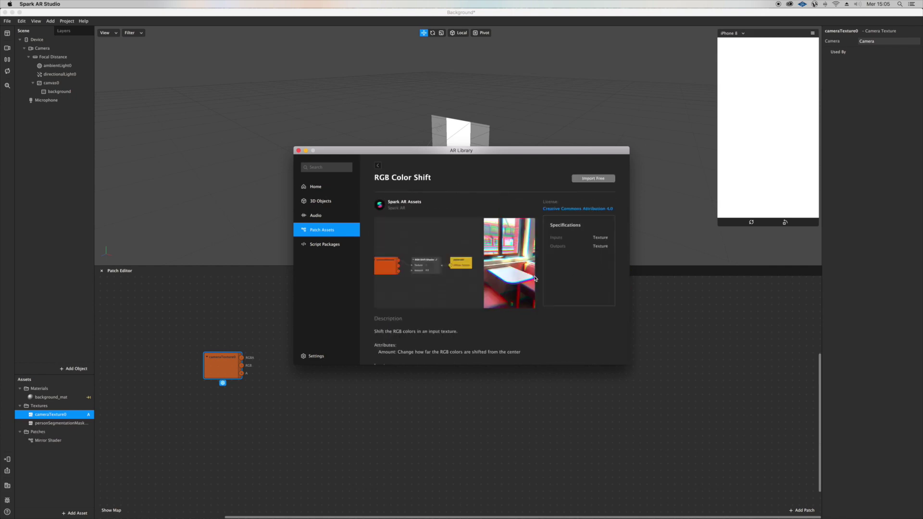
click(596, 180)
click(377, 165)
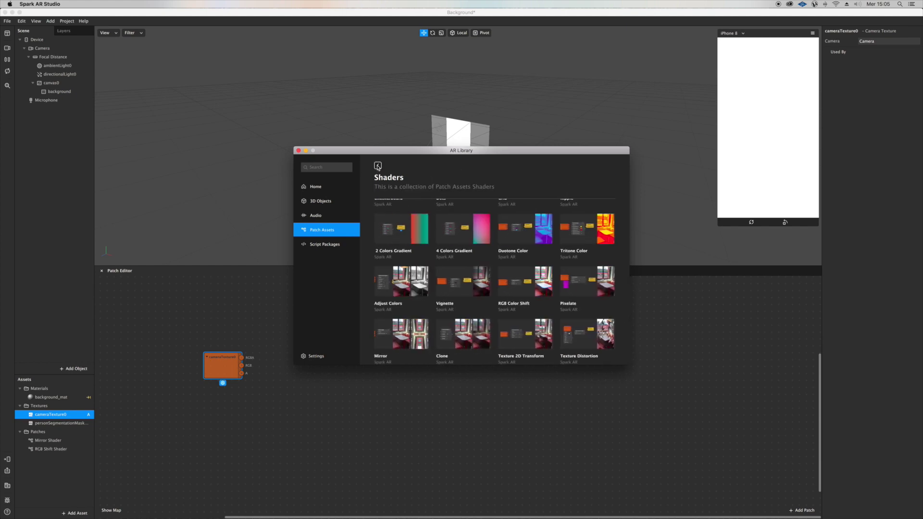
scroll(413, 221, down, 1)
scroll(447, 249, down, 1)
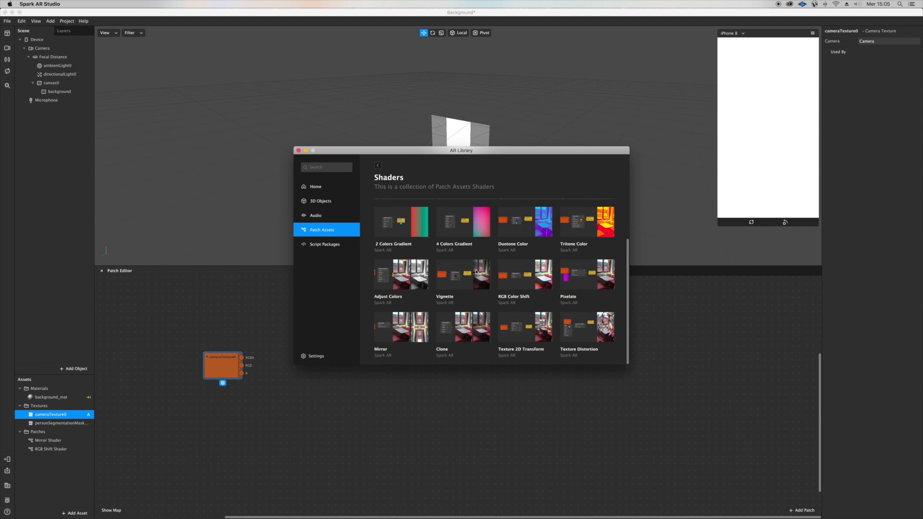
click(416, 282)
click(593, 179)
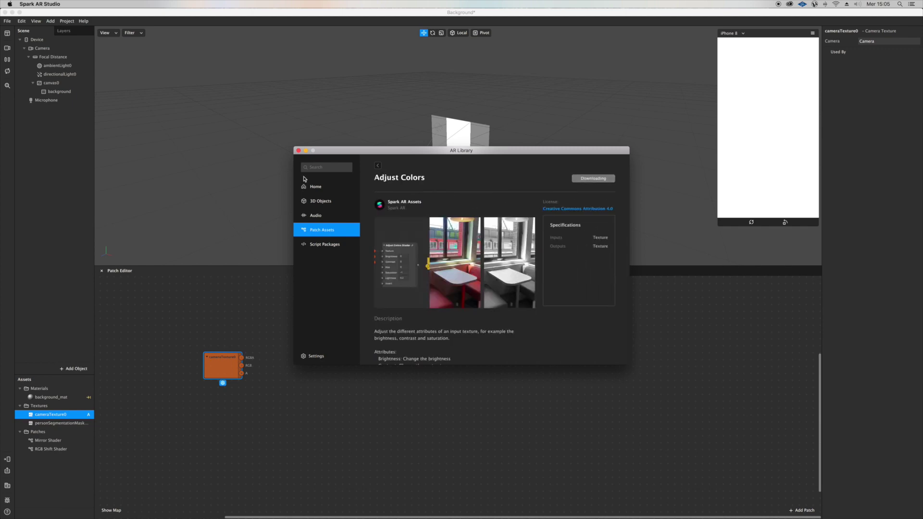
click(298, 150)
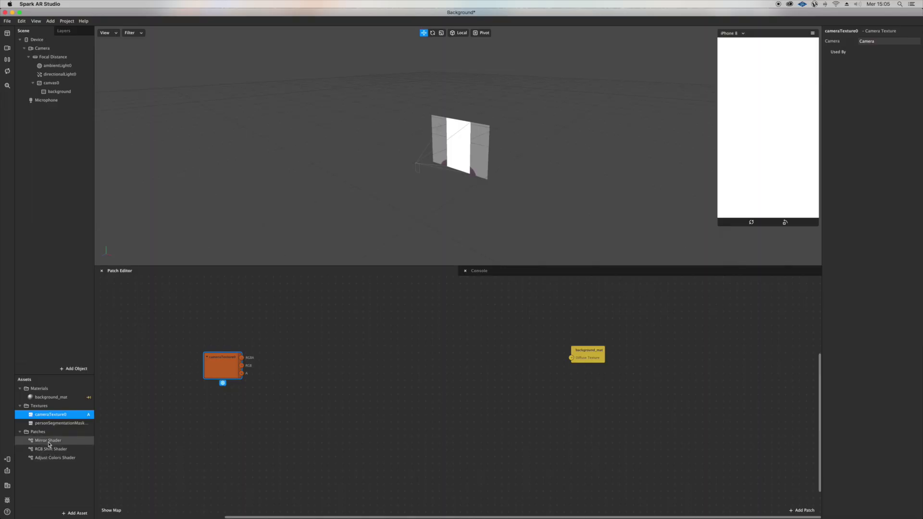
Route cameraTexture0 through a Mirror Shader into background_mat's Diffuse Texture and enlarge the simulator.
drag(48, 440, 418, 360)
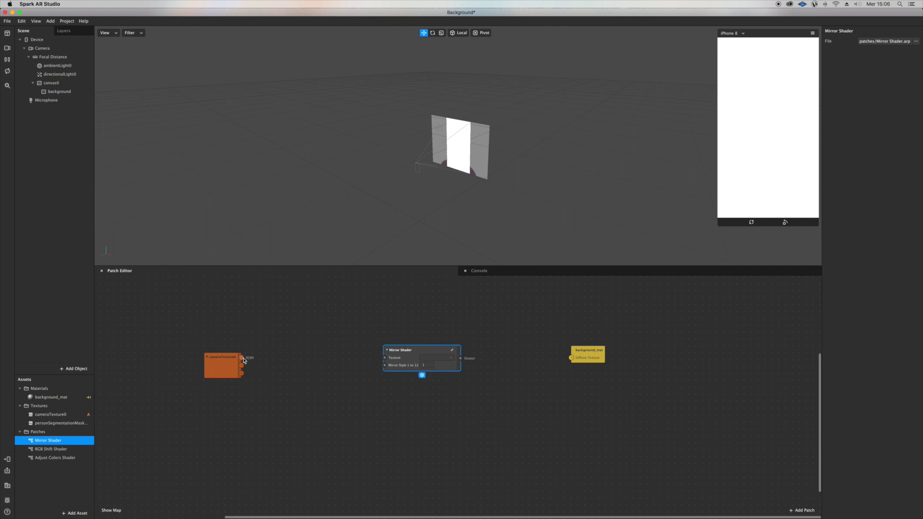
drag(243, 360, 385, 359)
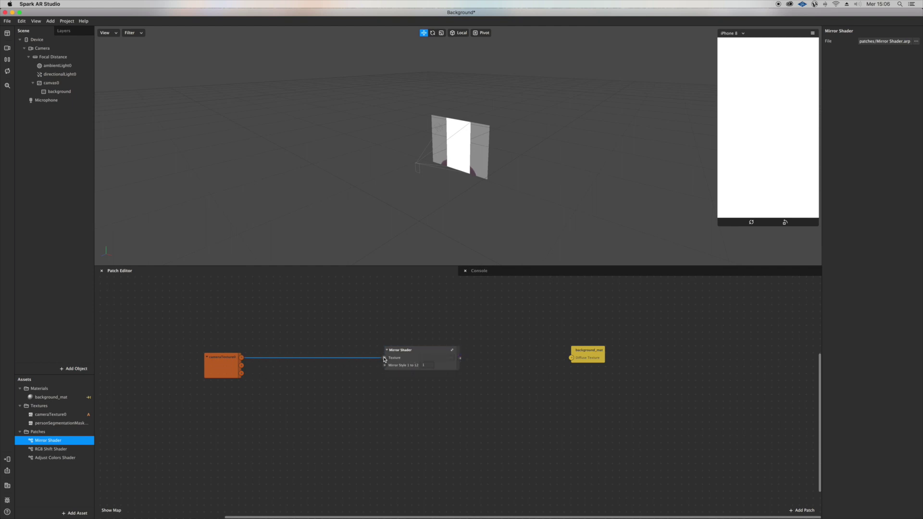
scroll(462, 363, left, 1)
drag(462, 362, 573, 358)
scroll(577, 358, right, 1)
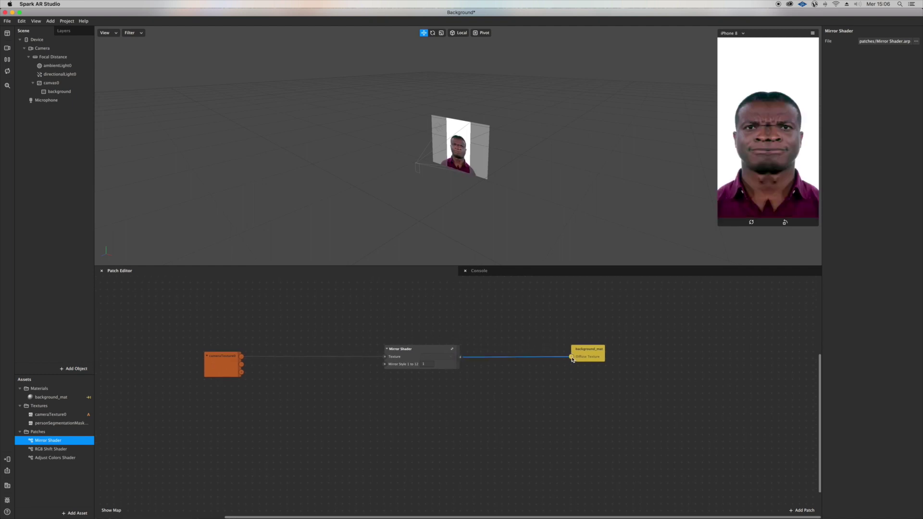
drag(718, 225, 565, 320)
scroll(574, 319, left, 1)
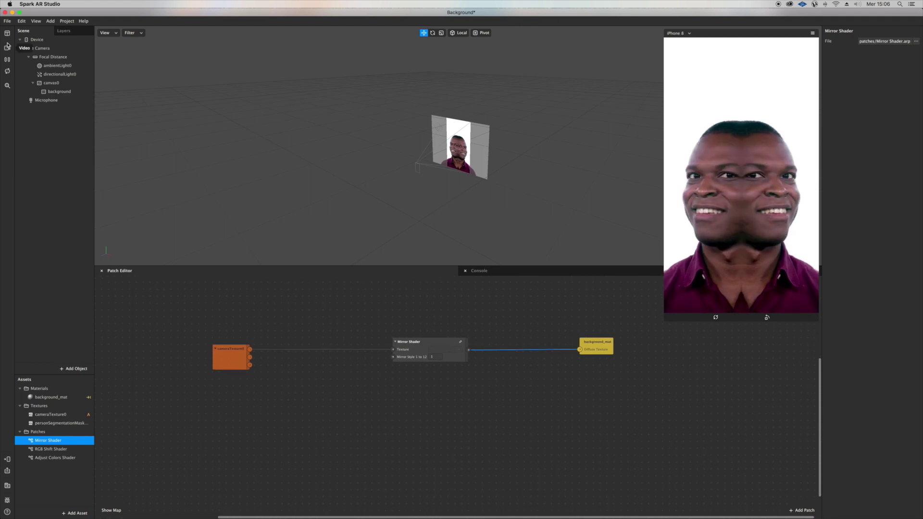
Try several simulated camera videos, ending on the bearded man in a turban.
click(7, 49)
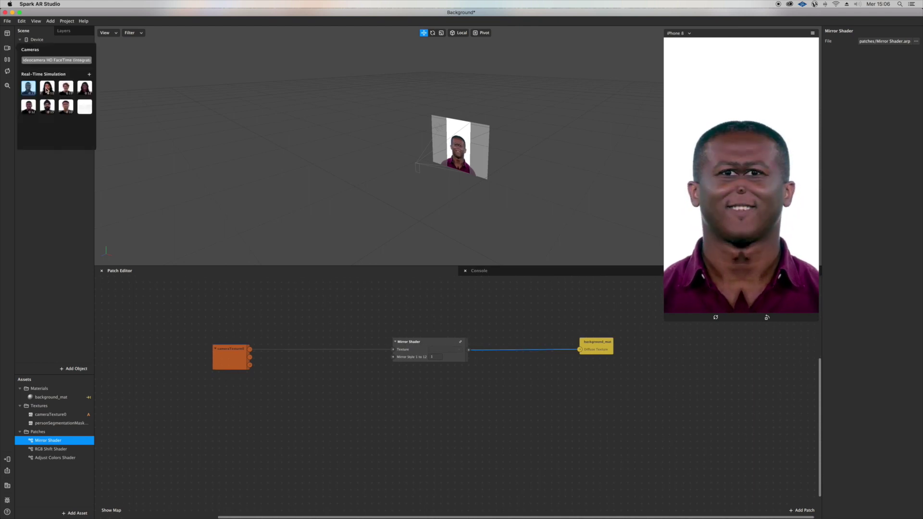
click(72, 92)
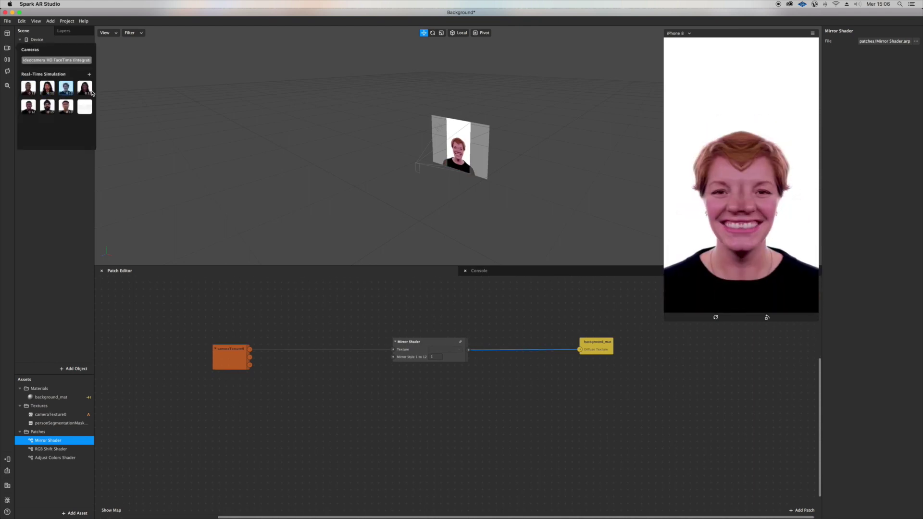
click(90, 93)
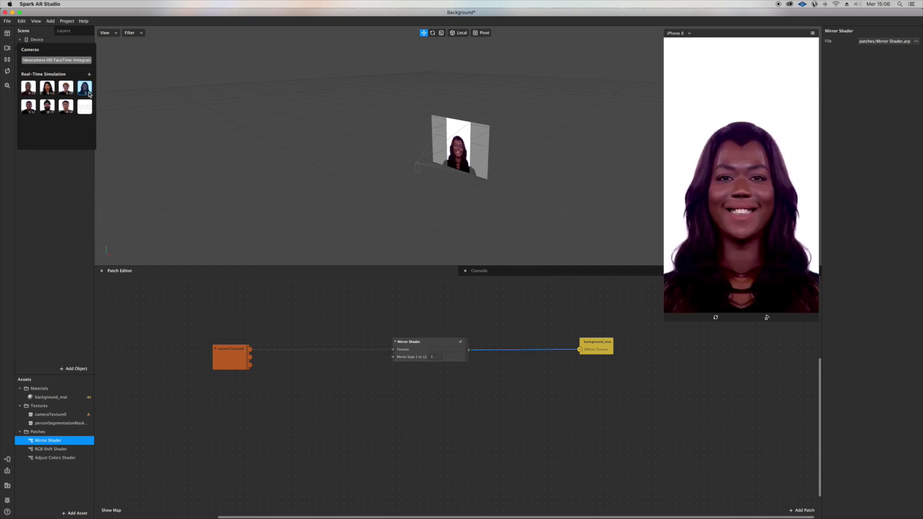
click(66, 107)
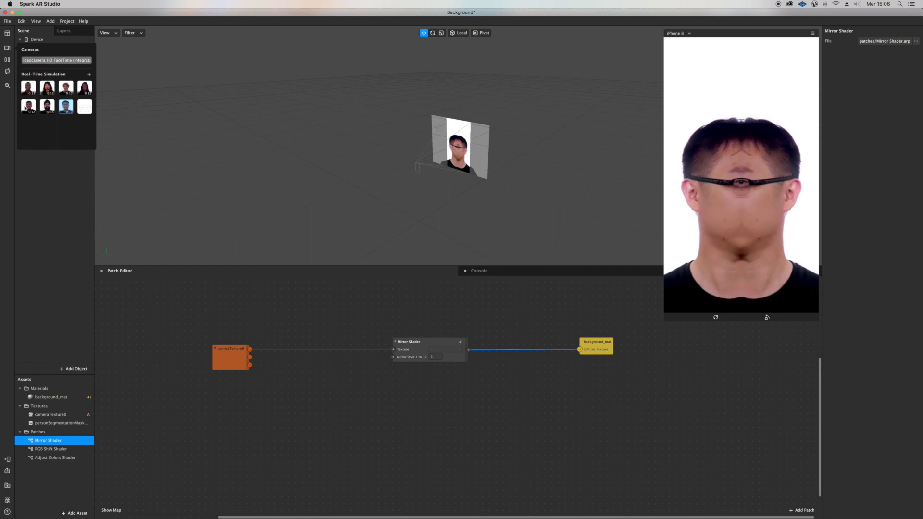
click(49, 109)
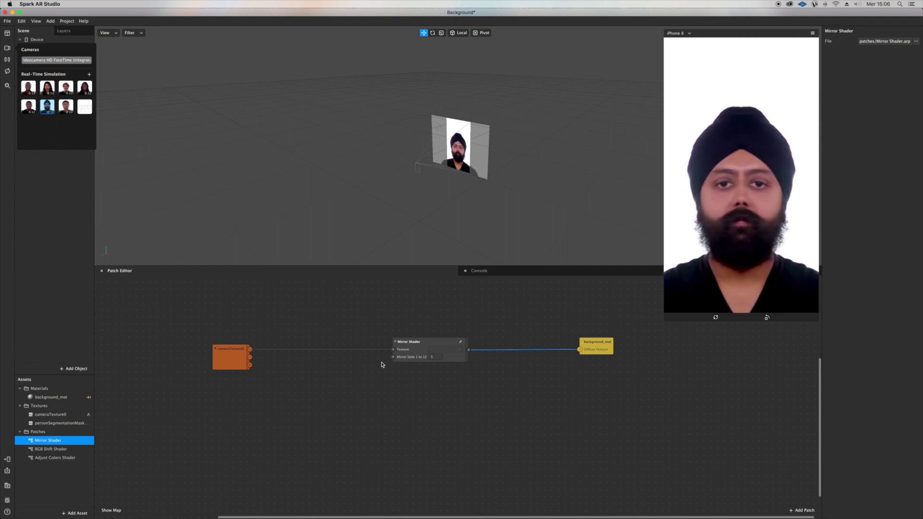
click(433, 357)
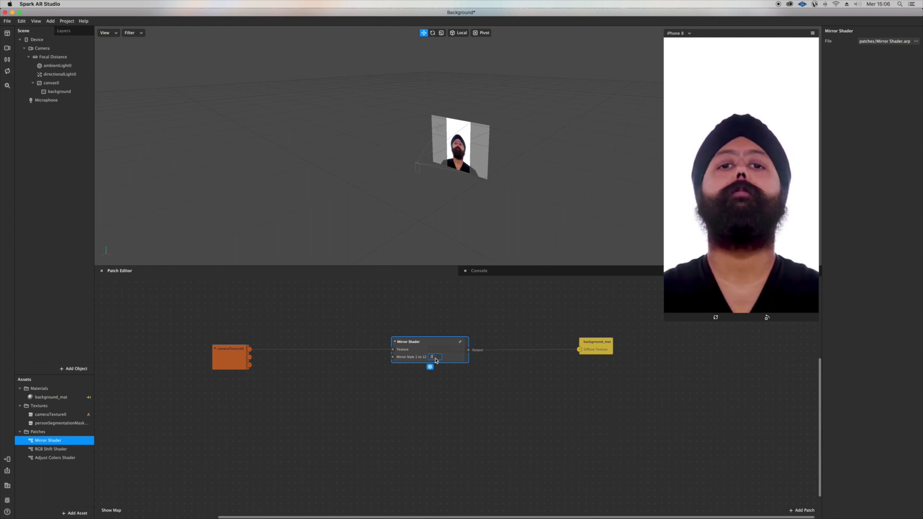
Try Mirror Style values 2 and 3, then settle on Mirror Style 9.
text(2)
key(Return)
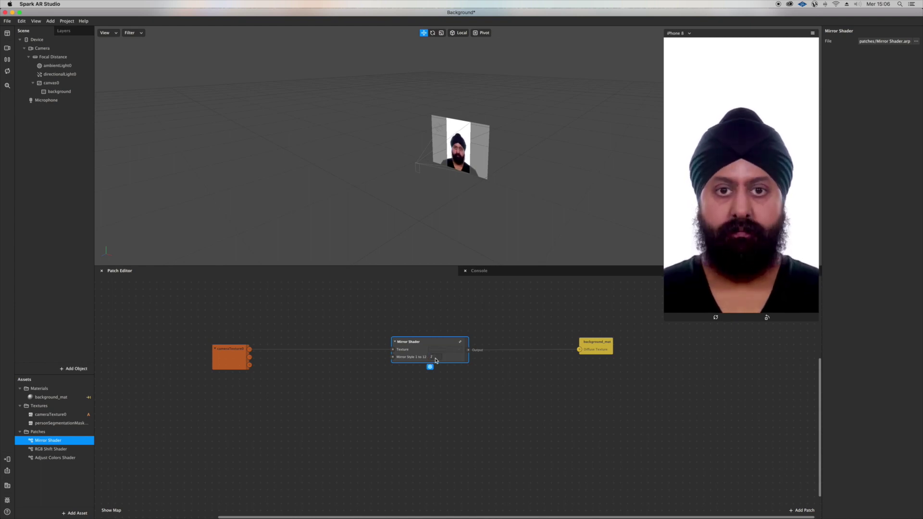
scroll(436, 360, up, 5)
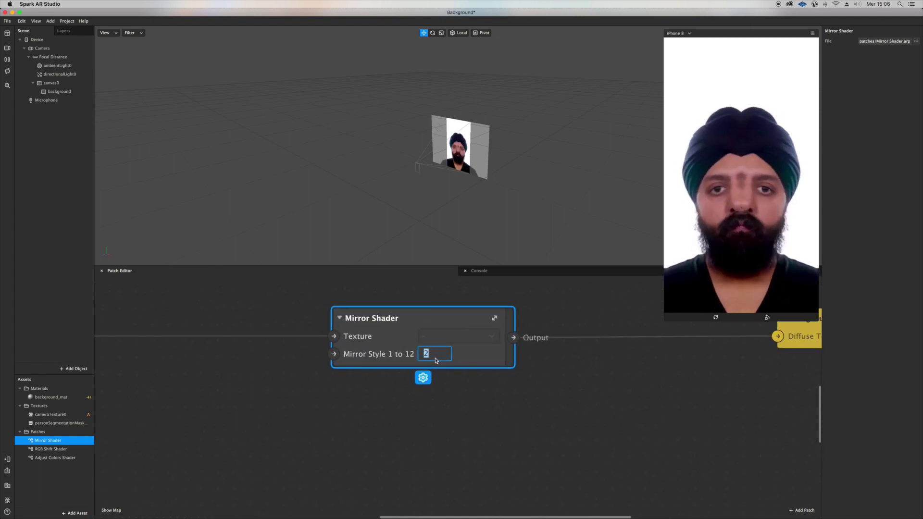
text(3)
key(Return)
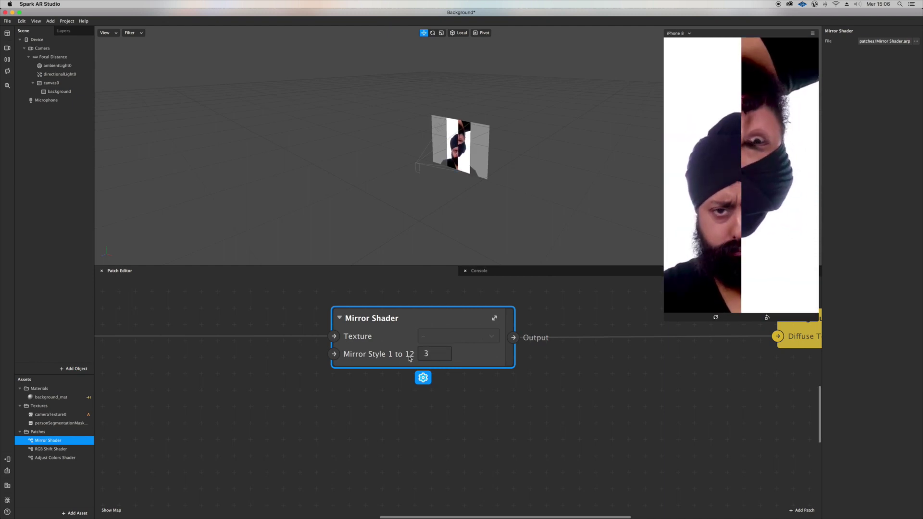
click(430, 354)
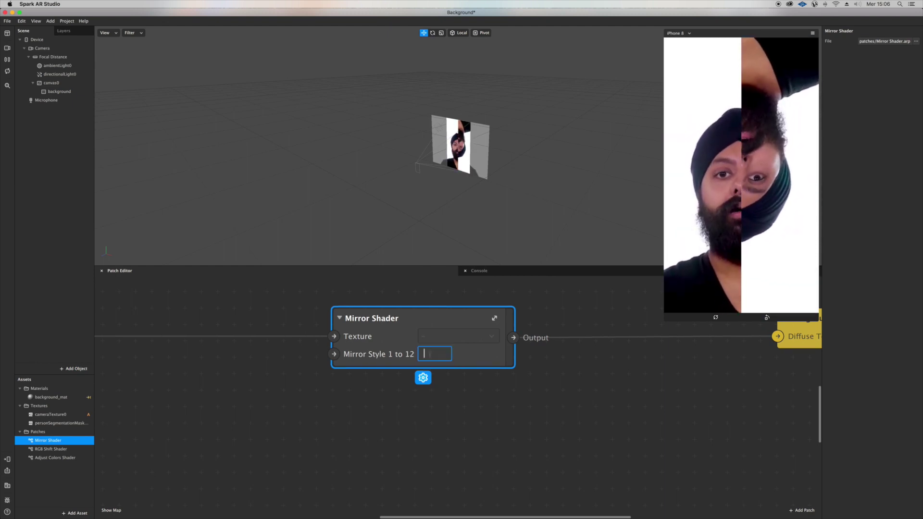
key(BackSpace)
text(5)
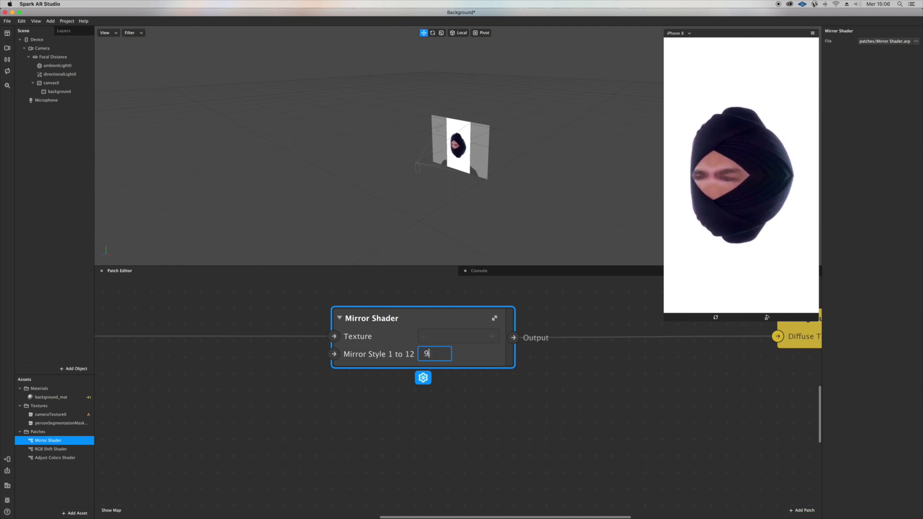
key(Return)
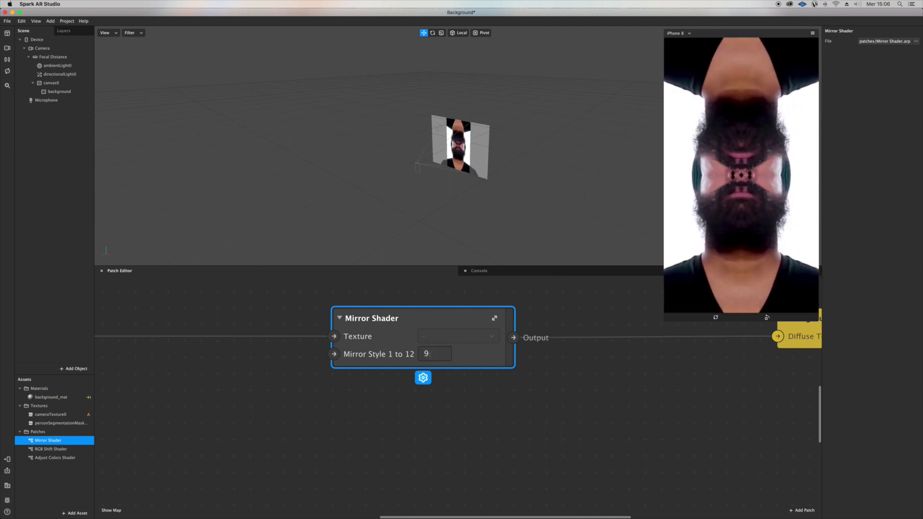
scroll(399, 386, down, 5)
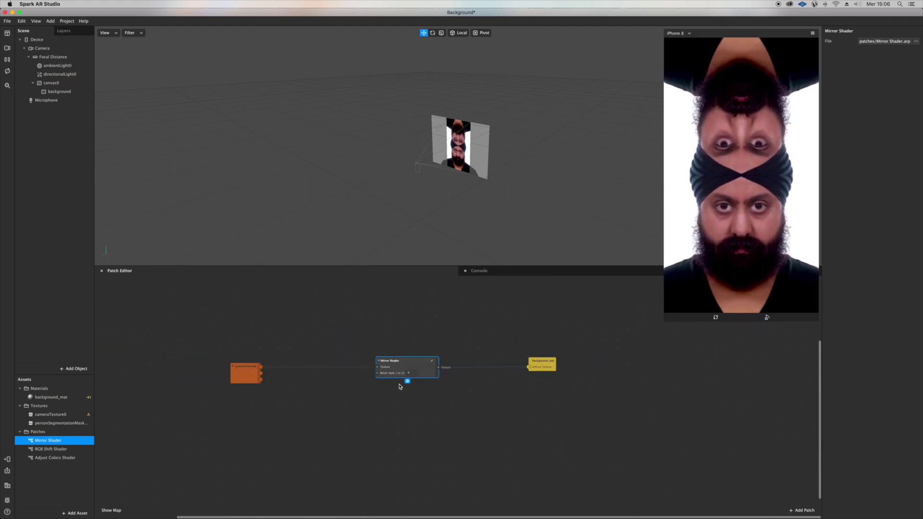
scroll(399, 386, down, 3)
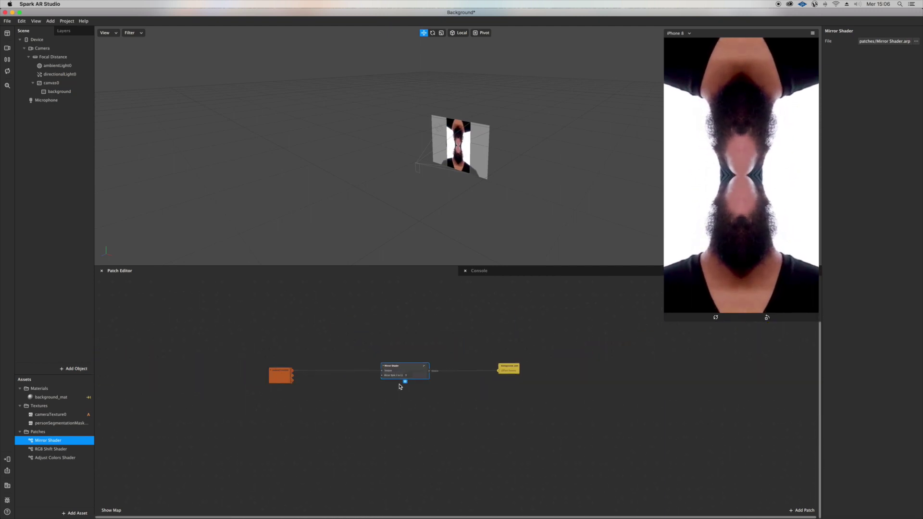
Insert an RGB Shift Shader between the Mirror Shader output and background_mat.
drag(51, 449, 488, 405)
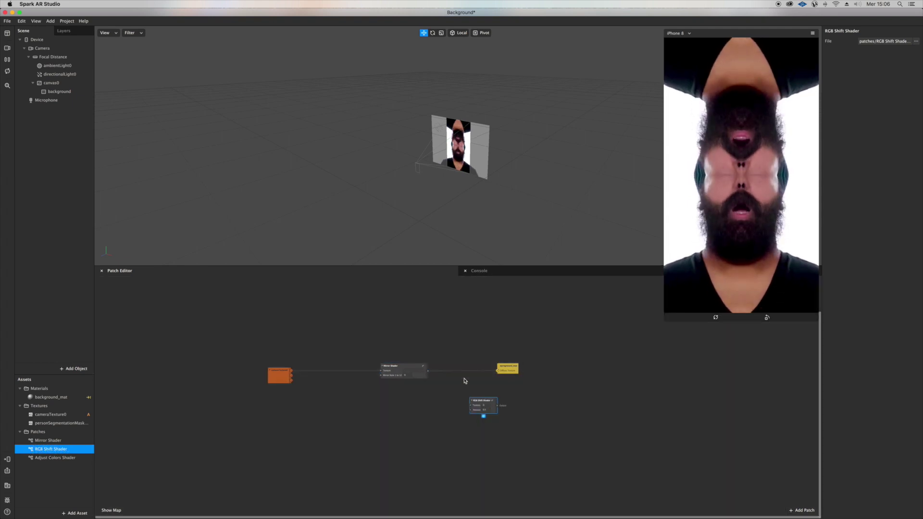
drag(402, 376, 456, 397)
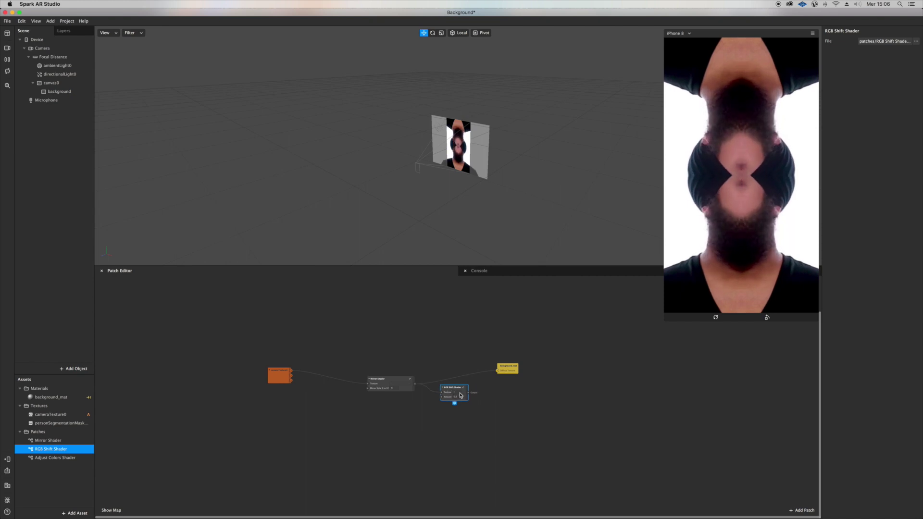
scroll(455, 397, up, 3)
scroll(550, 439, right, 5)
scroll(550, 439, down, 3)
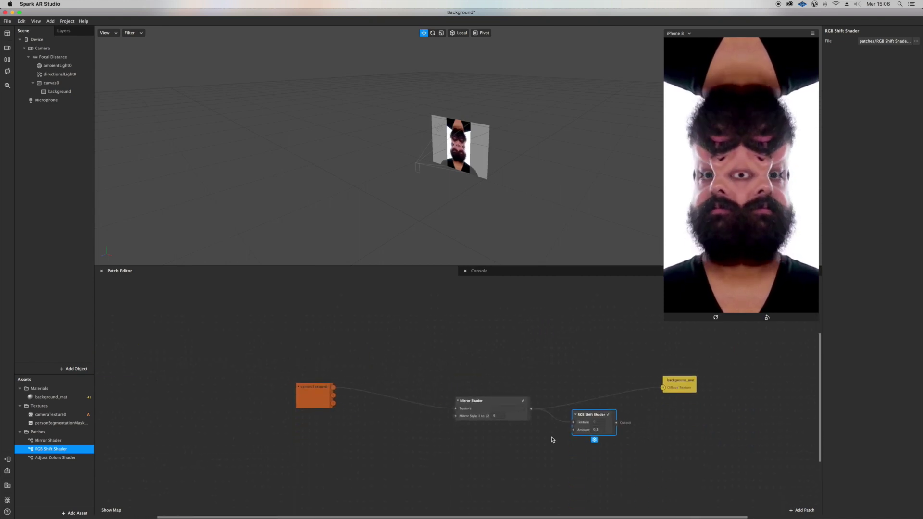
drag(526, 423, 573, 390)
Set the RGB Shift Shader's Amount to 0.3.
scroll(646, 337, left, 2)
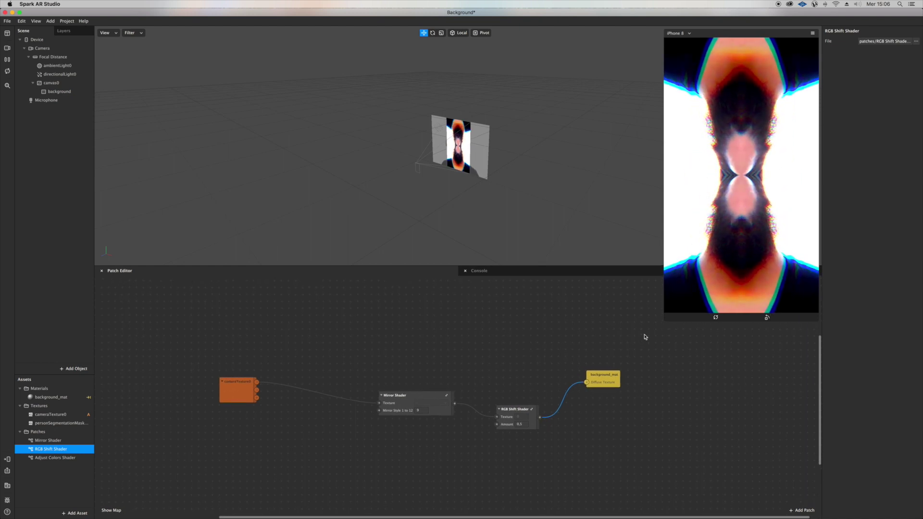
scroll(524, 448, up, 3)
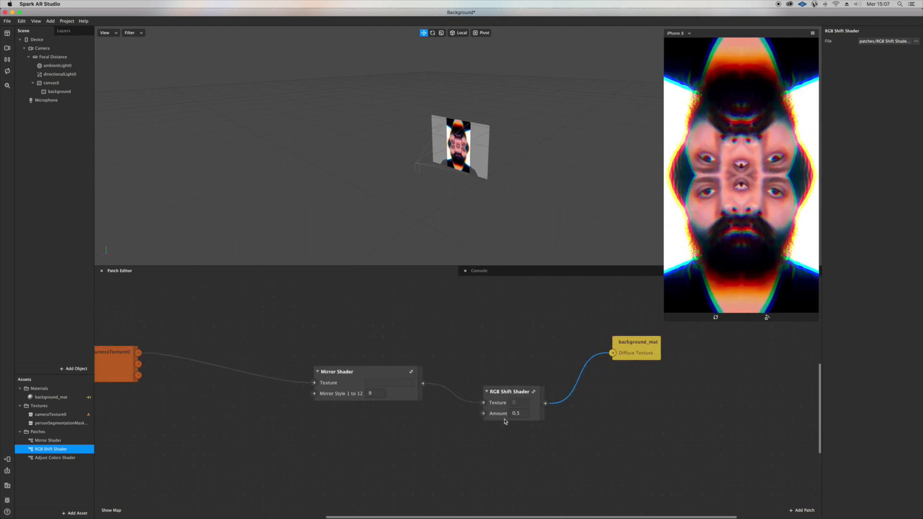
click(519, 413)
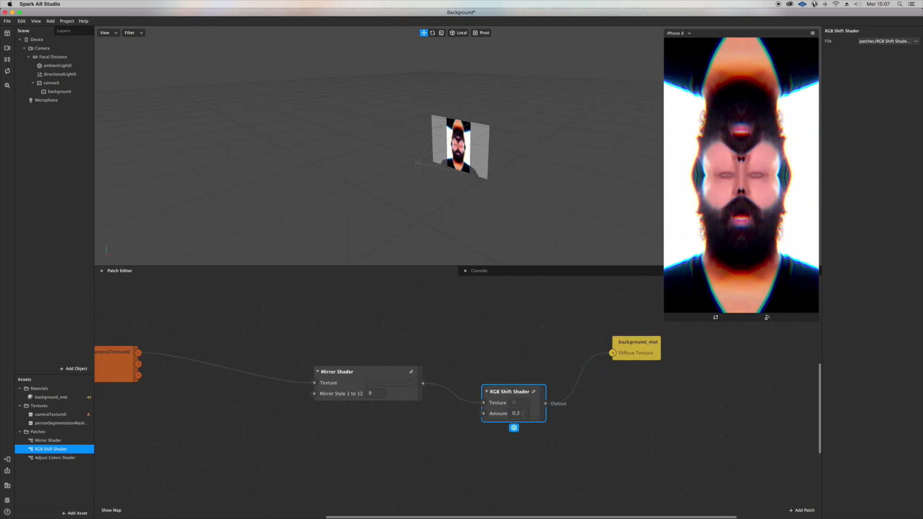
scroll(529, 412, down, 3)
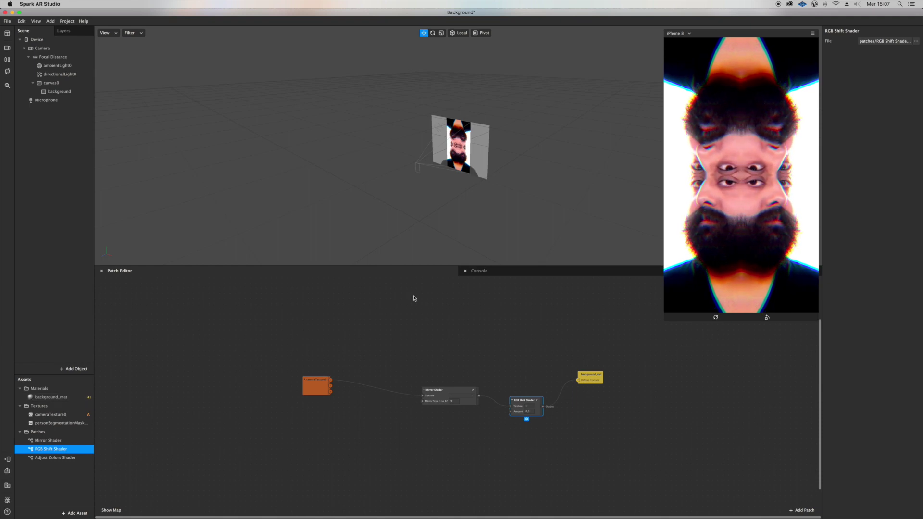
click(50, 85)
Duplicate the background rectangle and give the background0 copy a new material0.
click(54, 91)
right_click(53, 94)
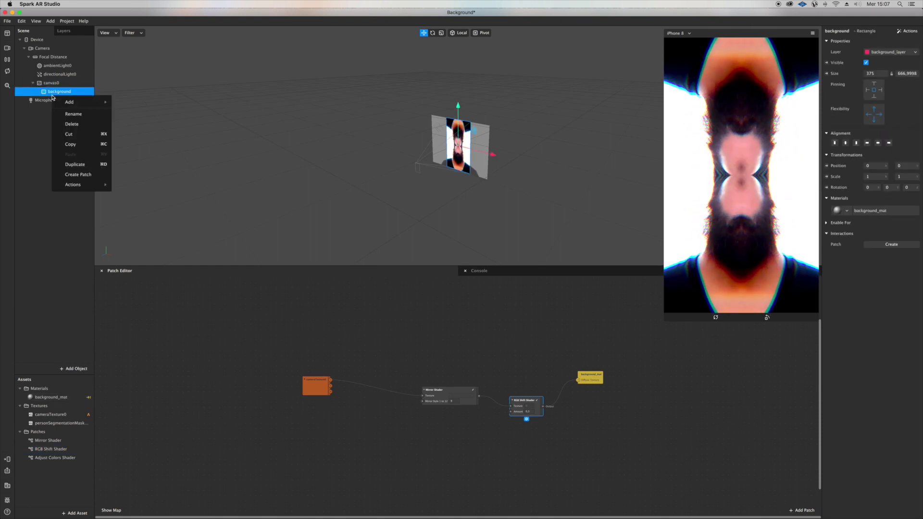
mouse_move(77, 102)
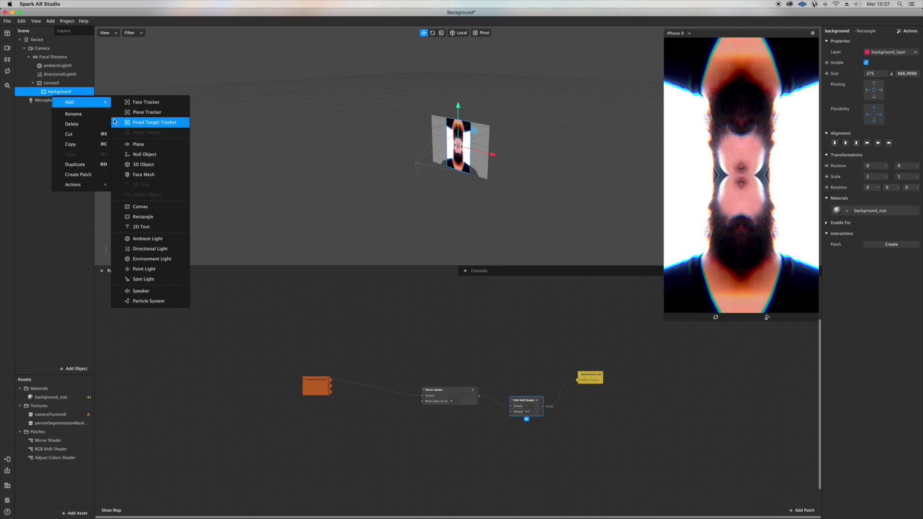
click(77, 164)
click(81, 100)
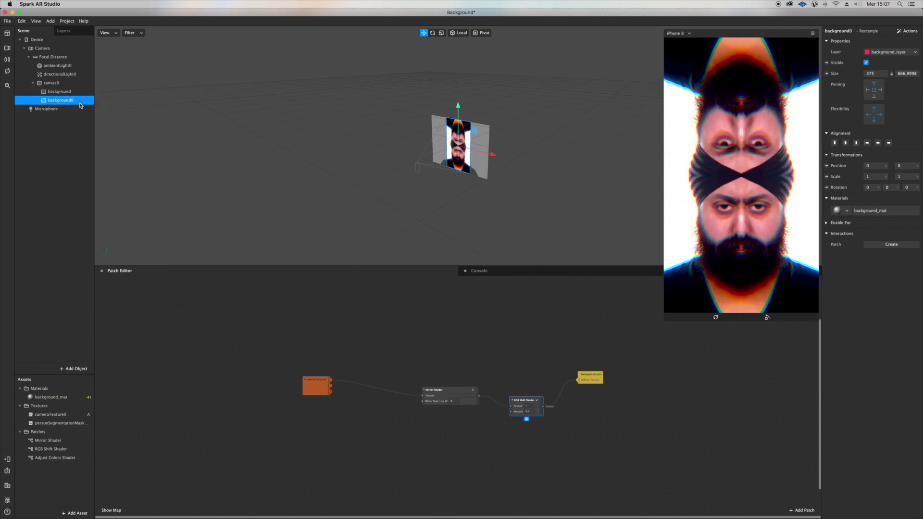
click(848, 210)
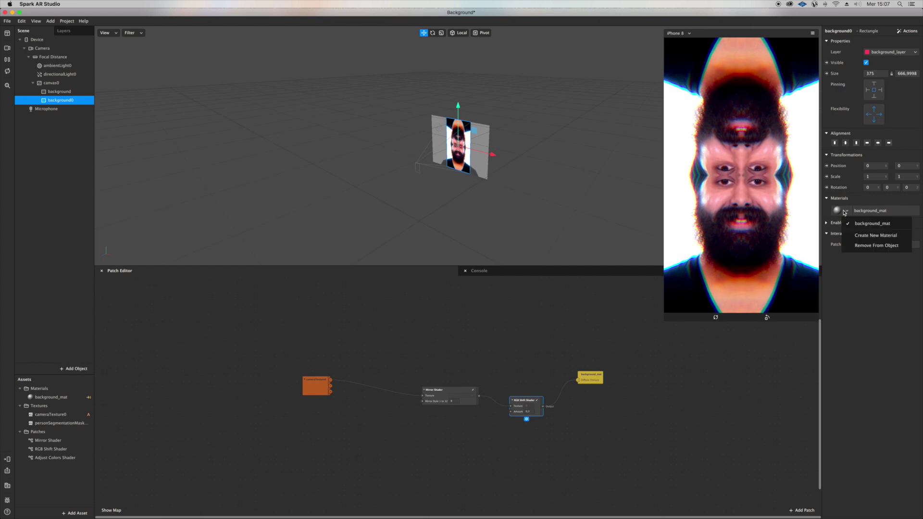
click(879, 240)
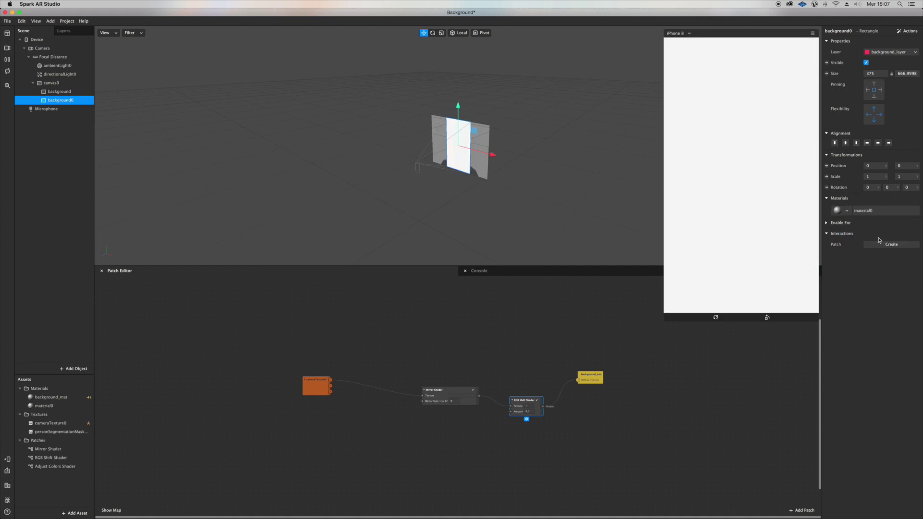
Make material0 Flat, expose its texture as a patch, and place it below the shader chain.
click(43, 406)
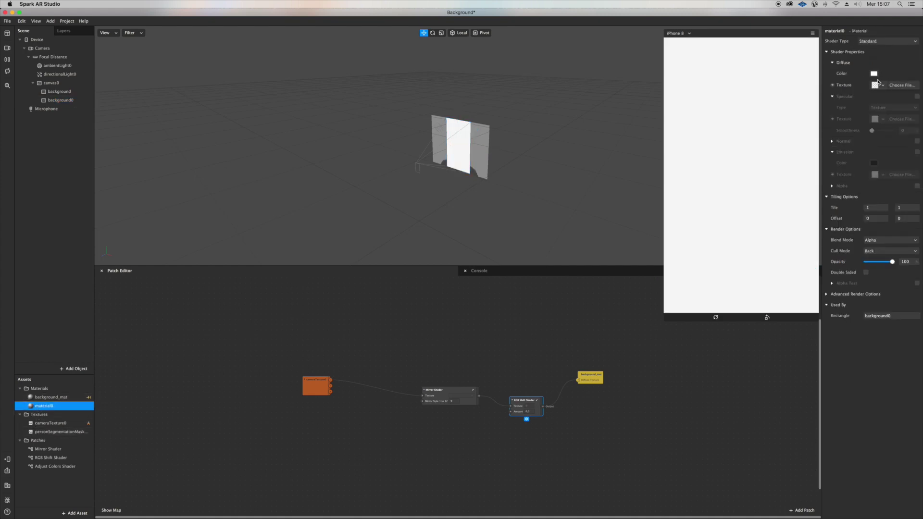
click(877, 39)
click(865, 34)
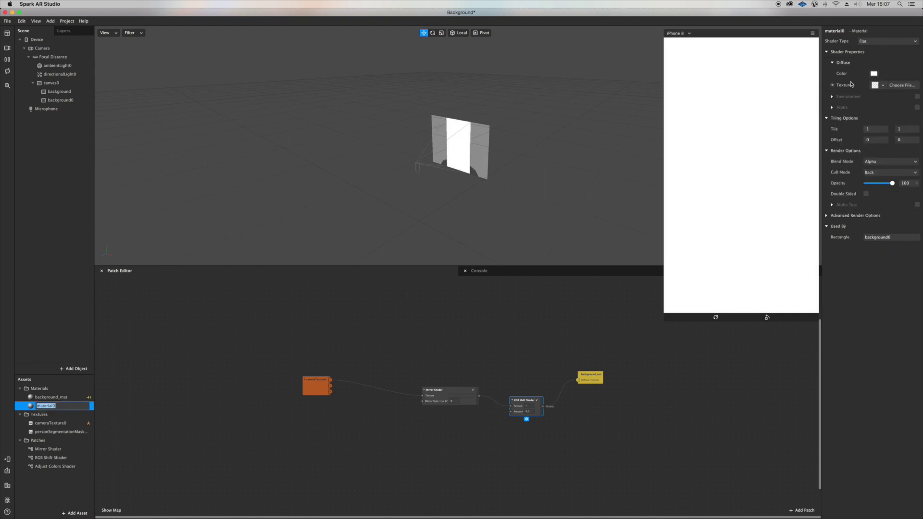
drag(472, 403, 534, 455)
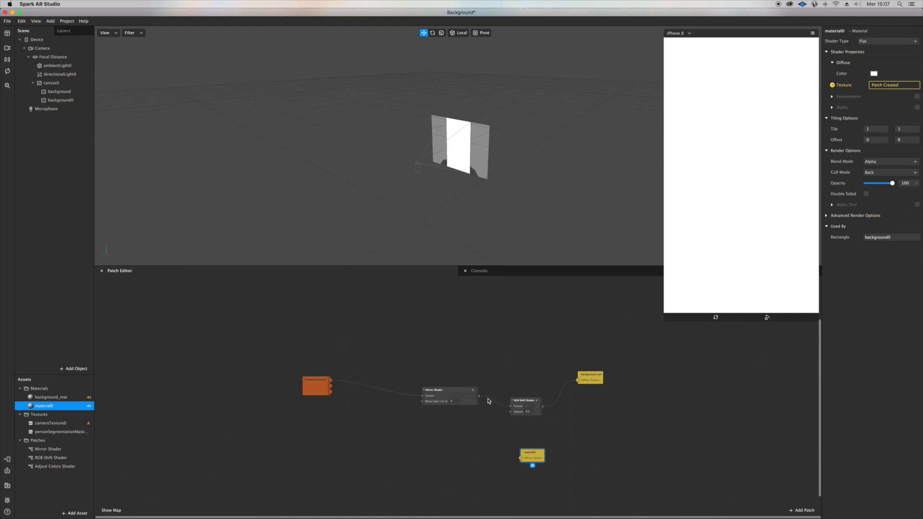
Add an Adjust Colors Shader patch fed by the RGB-shifted image, outputting to material0's Diffuse Texture.
drag(71, 467, 583, 449)
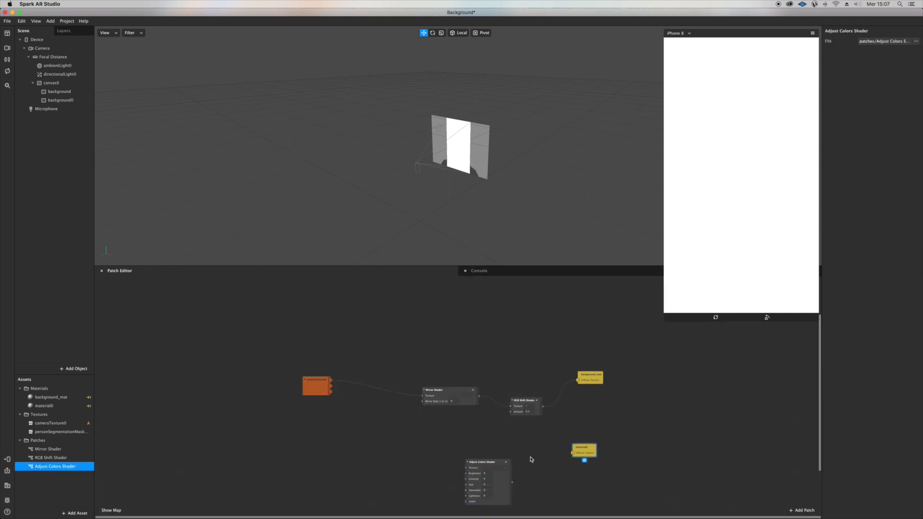
drag(507, 469, 532, 455)
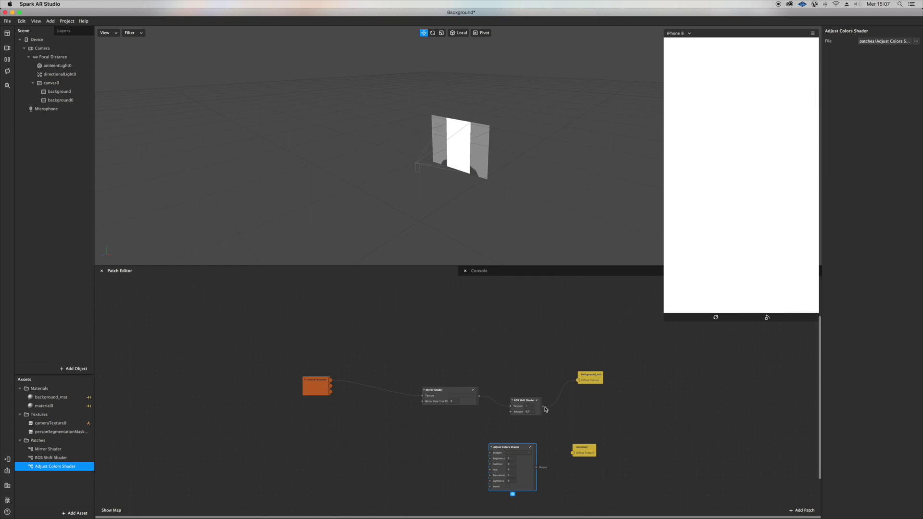
drag(544, 407, 496, 454)
drag(536, 467, 573, 453)
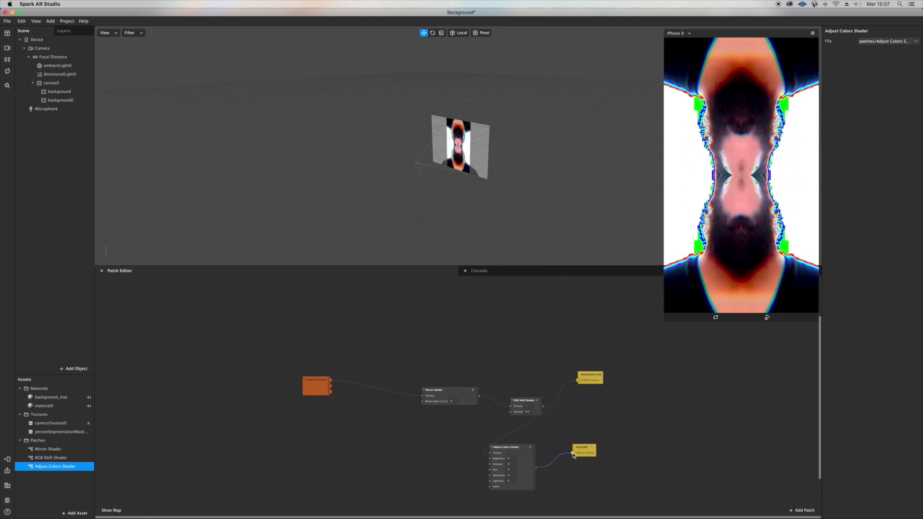
After briefly testing Invert, feed the Mirror Shader output into Adjust Colors instead and reposition the node.
scroll(526, 474, up, 5)
click(507, 486)
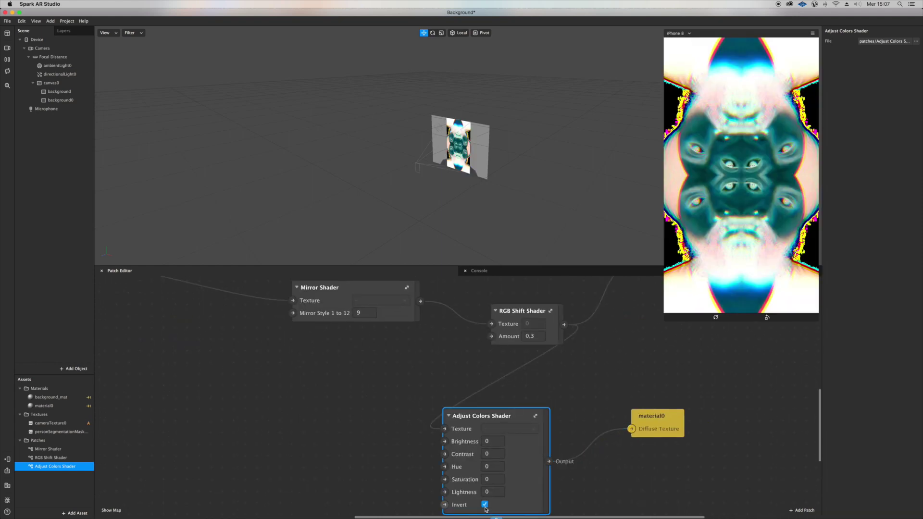
click(507, 486)
scroll(486, 509, down, 1)
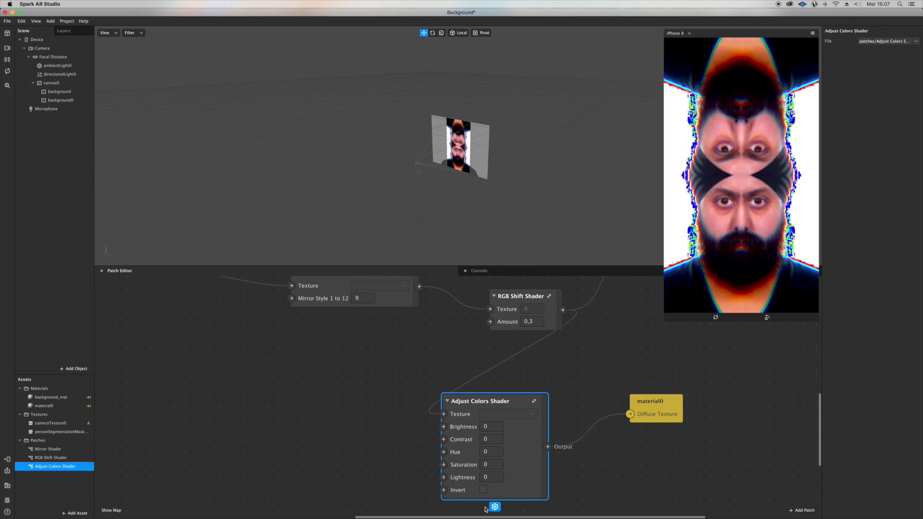
scroll(502, 382, up, 2)
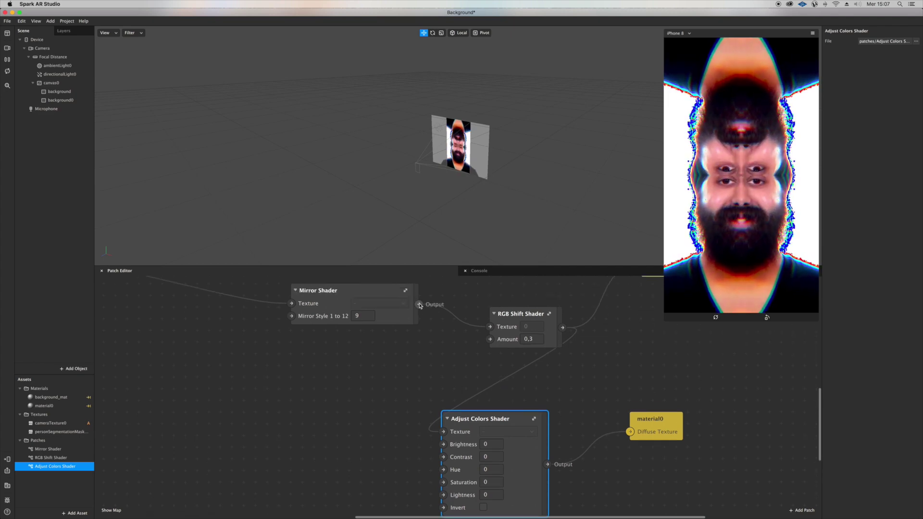
drag(418, 304, 443, 433)
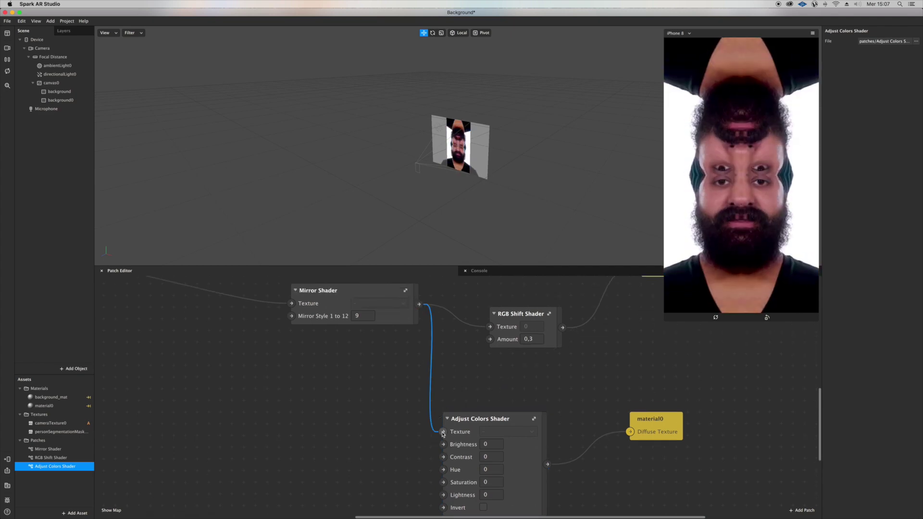
scroll(443, 434, down, 1)
drag(456, 425, 457, 412)
click(43, 405)
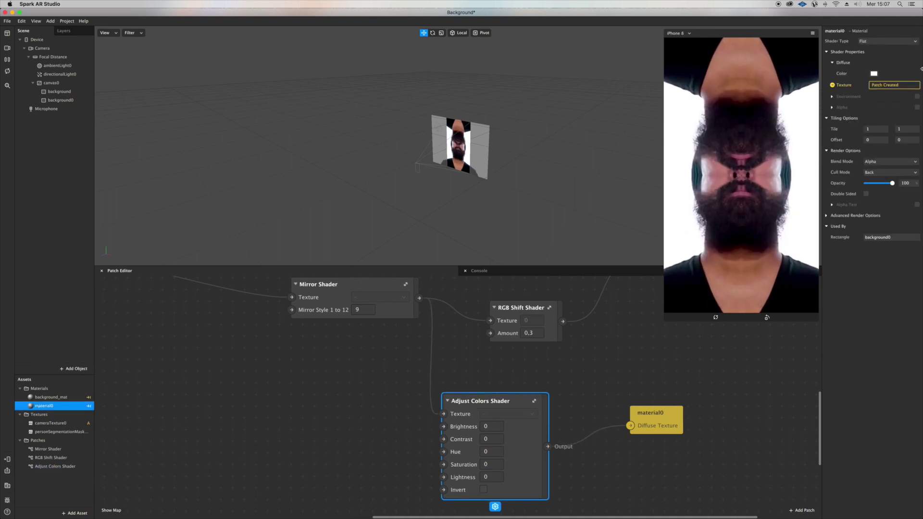
Set material0's Blend Mode to Multiply and lower its Opacity to about 38.
click(883, 162)
click(881, 193)
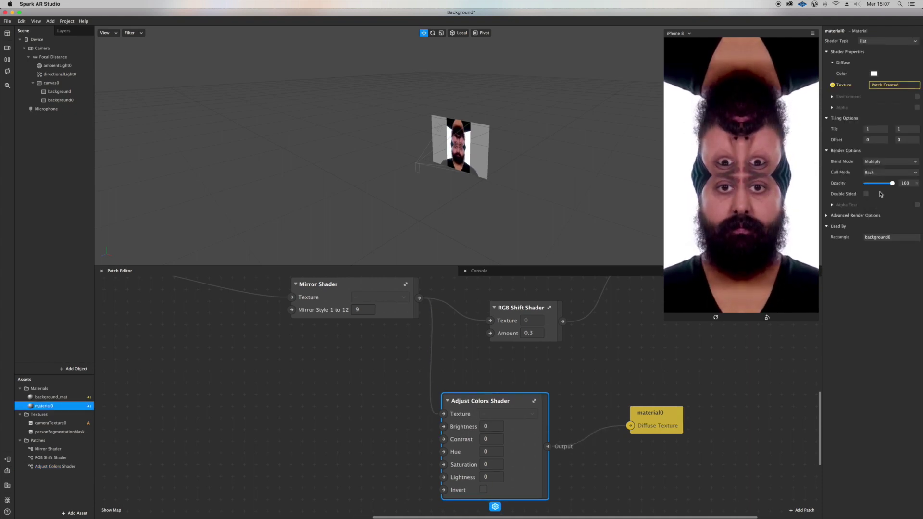
click(876, 184)
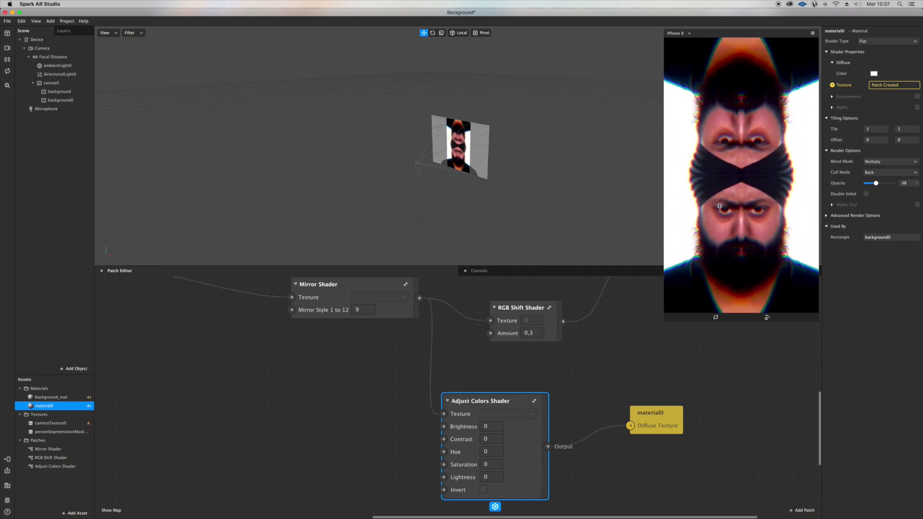
scroll(526, 365, down, 5)
Add a Loop Animation patch whose Progress drives Adjust Colors Hue, and switch Invert on.
scroll(346, 367, up, 2)
double_click(346, 367)
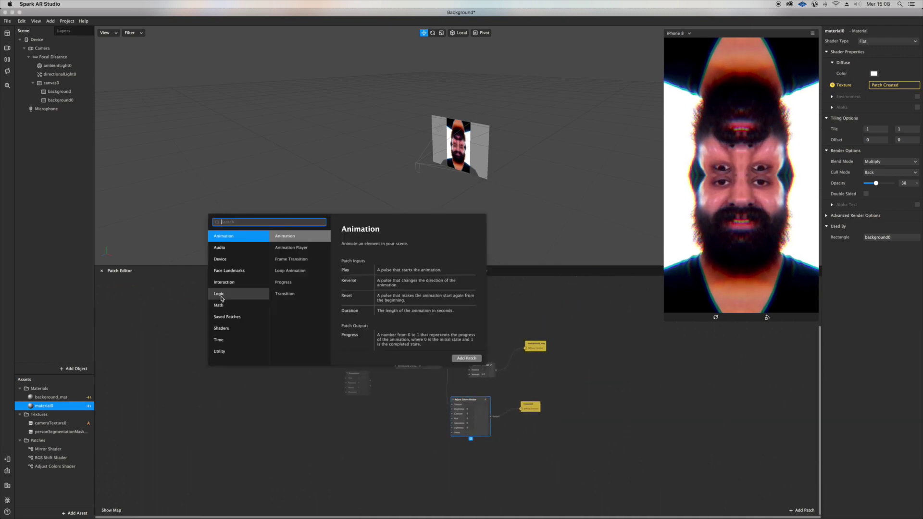
double_click(294, 270)
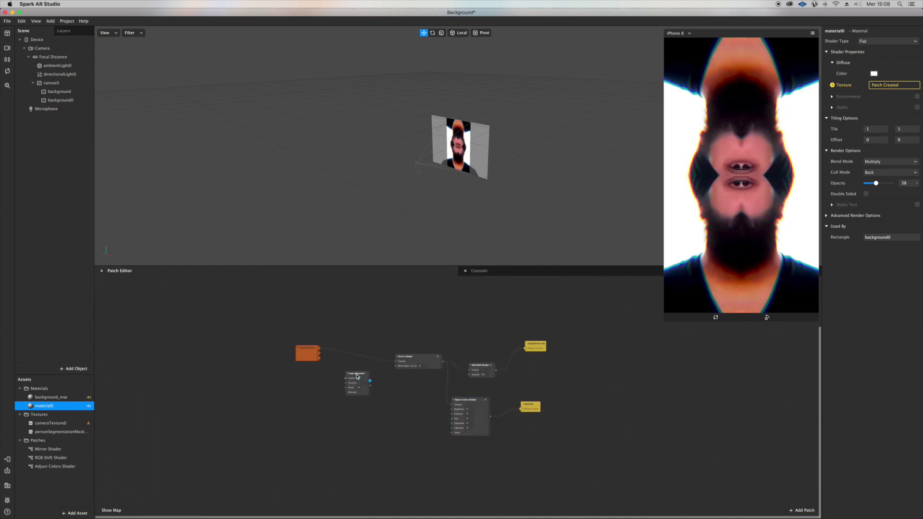
drag(357, 376, 355, 424)
scroll(384, 425, up, 4)
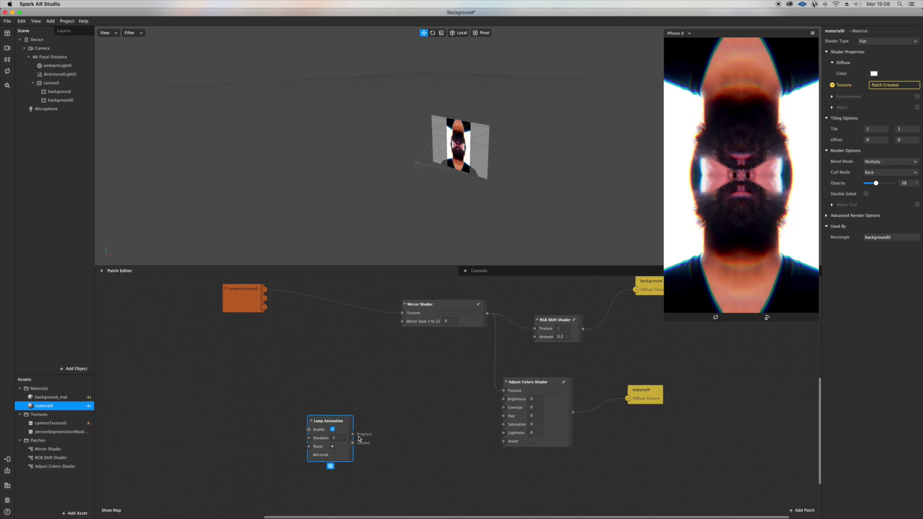
drag(353, 435, 450, 425)
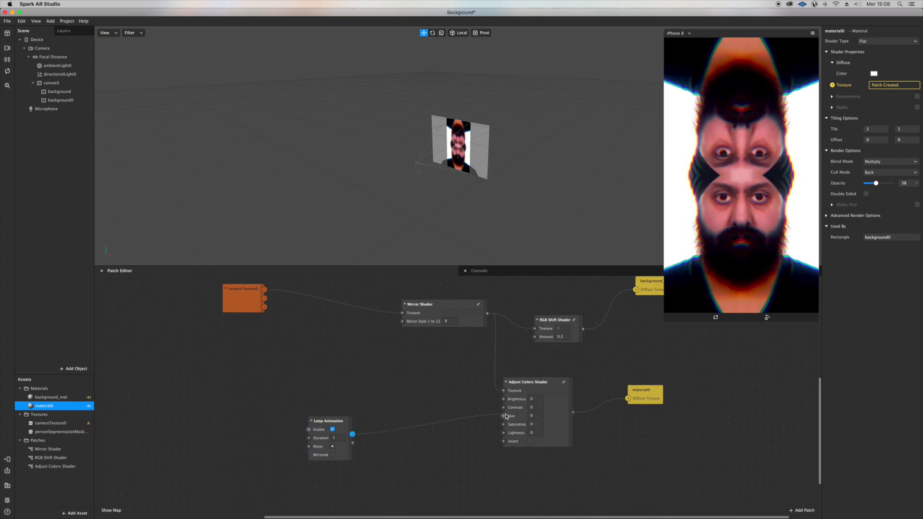
drag(504, 417, 504, 418)
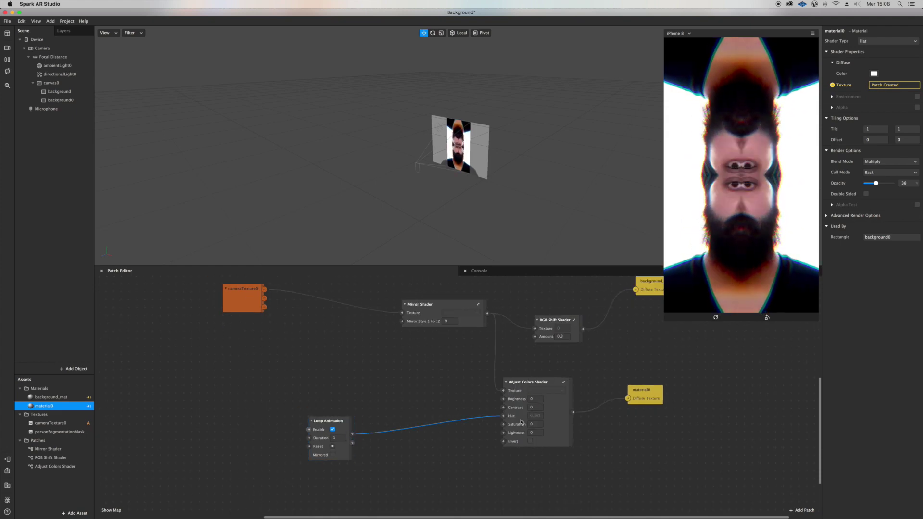
click(530, 443)
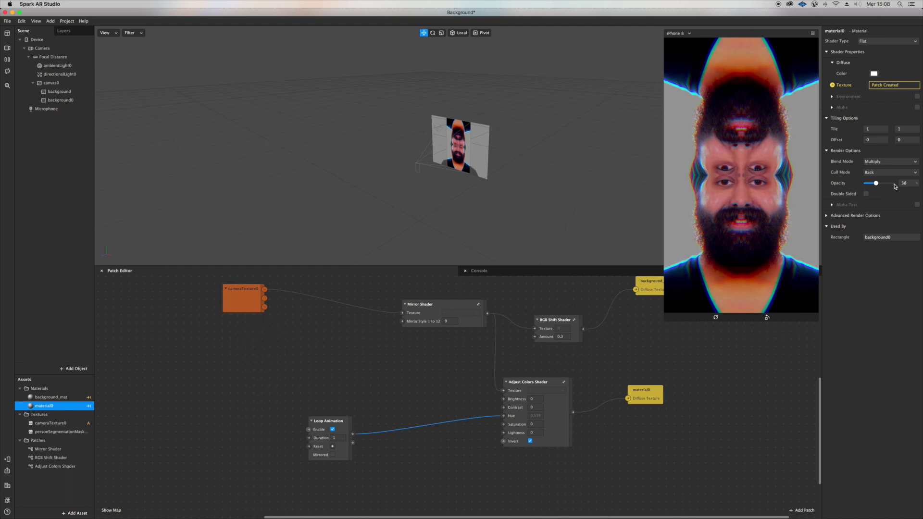
Try several blend modes on material0, then settle on Multiply at about 35 opacity.
drag(876, 183, 878, 184)
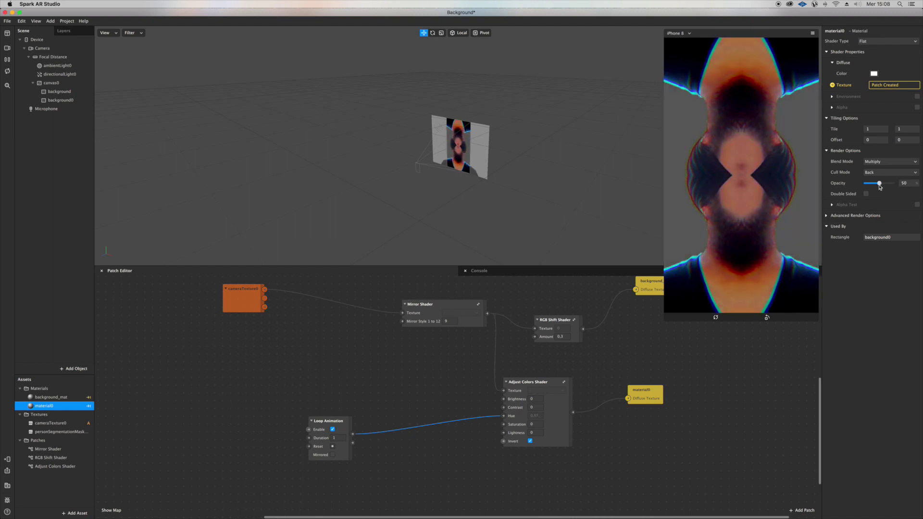
click(877, 164)
click(879, 178)
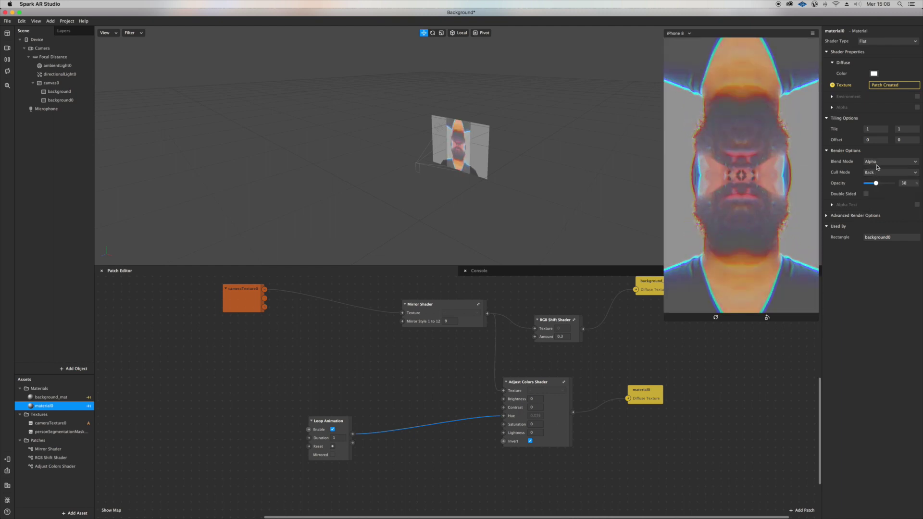
click(877, 163)
click(878, 171)
click(877, 164)
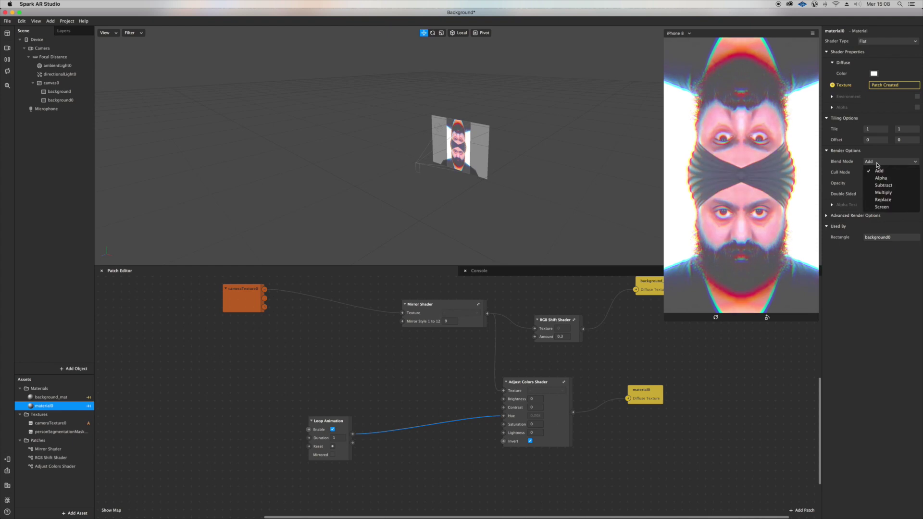
click(883, 192)
drag(878, 183, 876, 189)
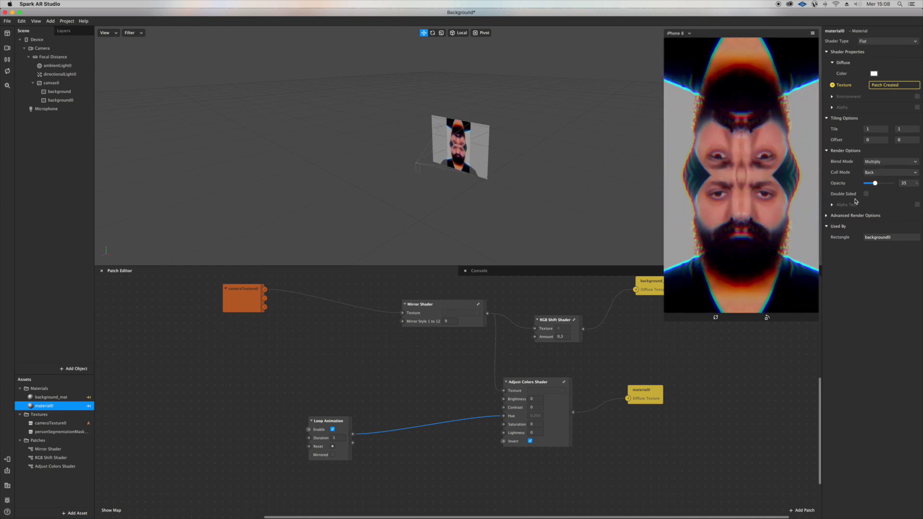
Set the Adjust Colors Saturation to 0.5 and Brightness to 0.1.
scroll(522, 461, up, 1)
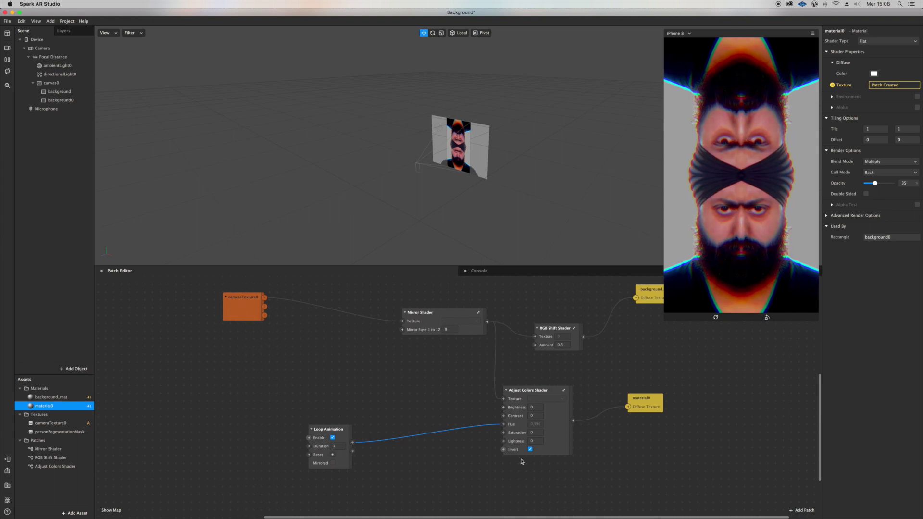
click(535, 433)
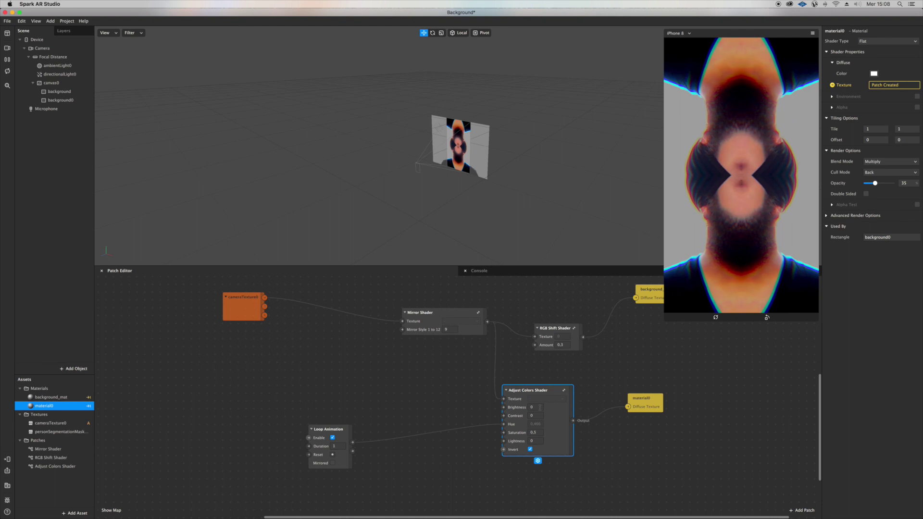
click(536, 407)
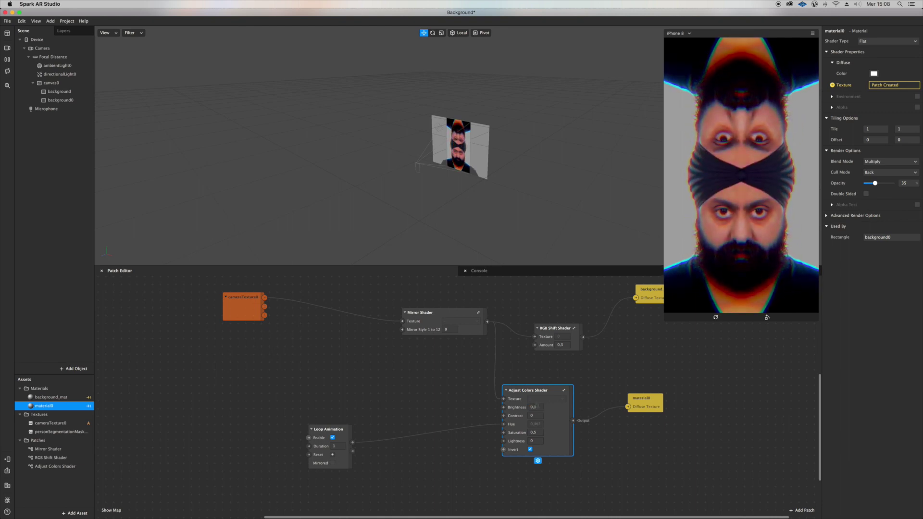
scroll(549, 433, down, 1)
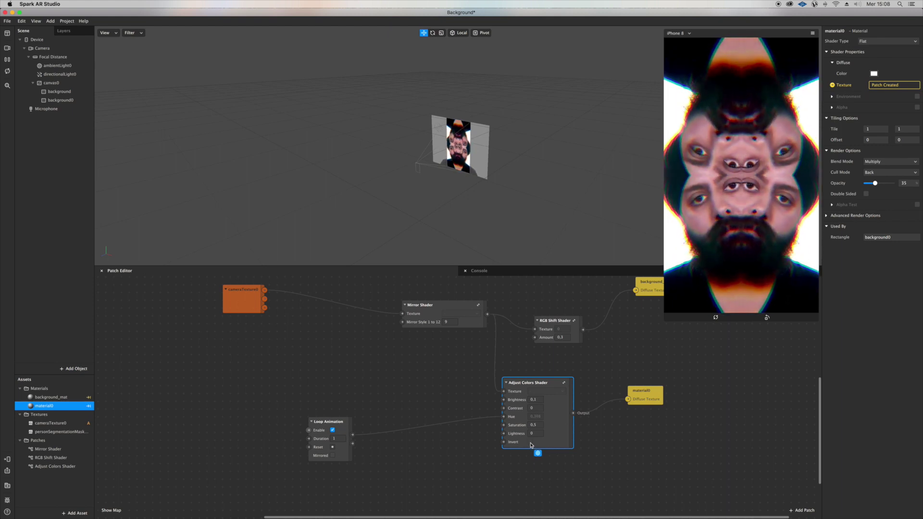
Send the effect to Instagram Camera from Test on Device for phone testing.
click(7, 459)
click(28, 456)
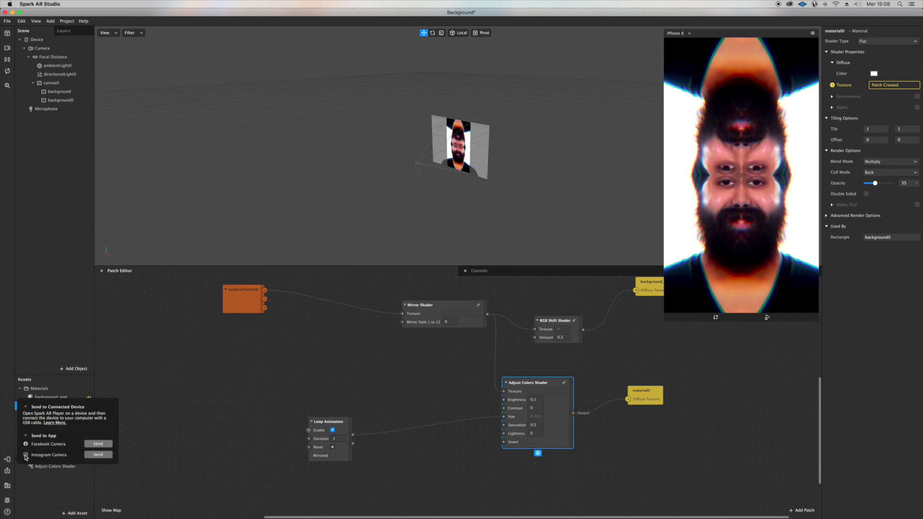
click(99, 454)
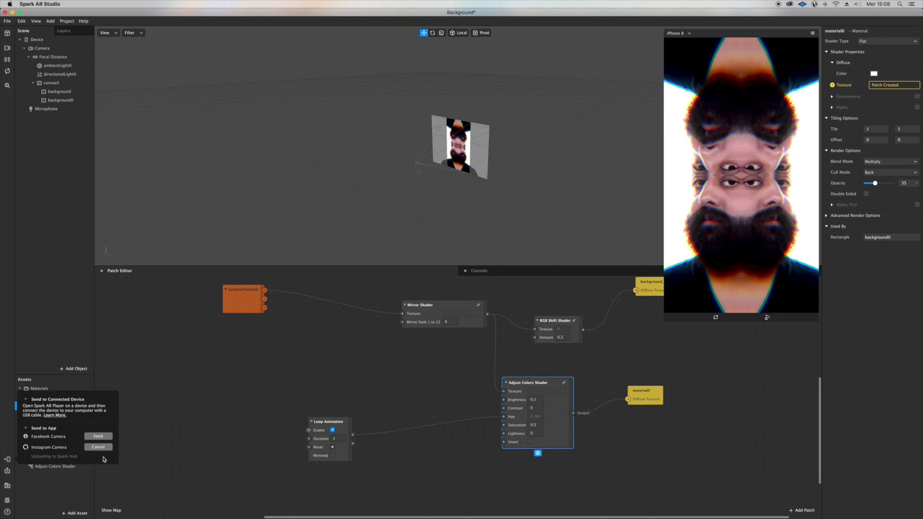
scroll(249, 384, down, 5)
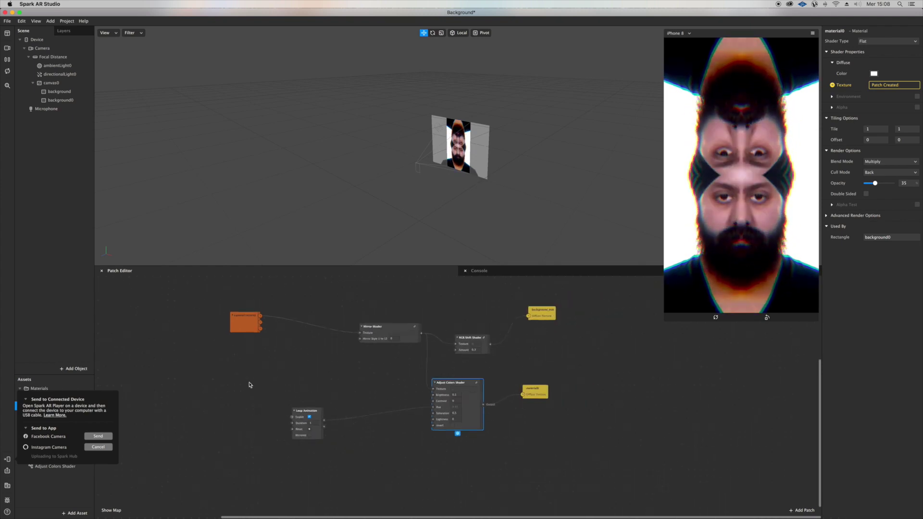
scroll(231, 389, left, 3)
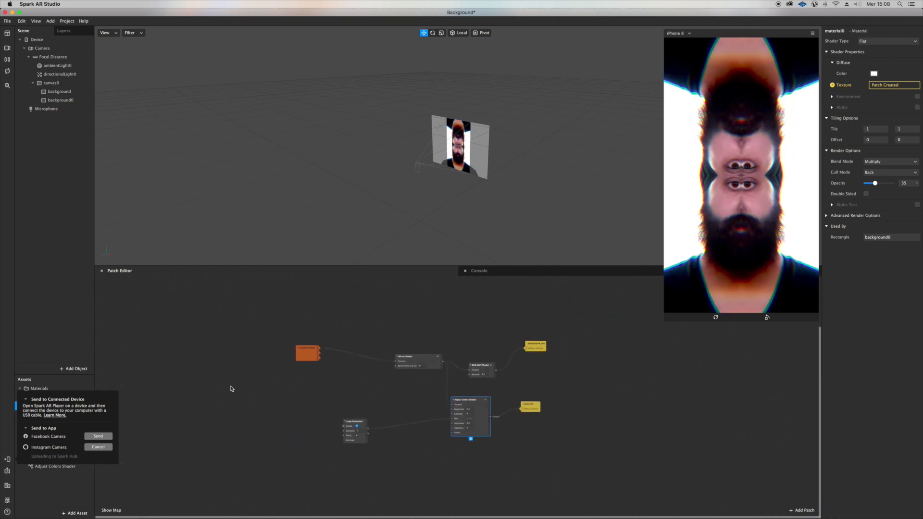